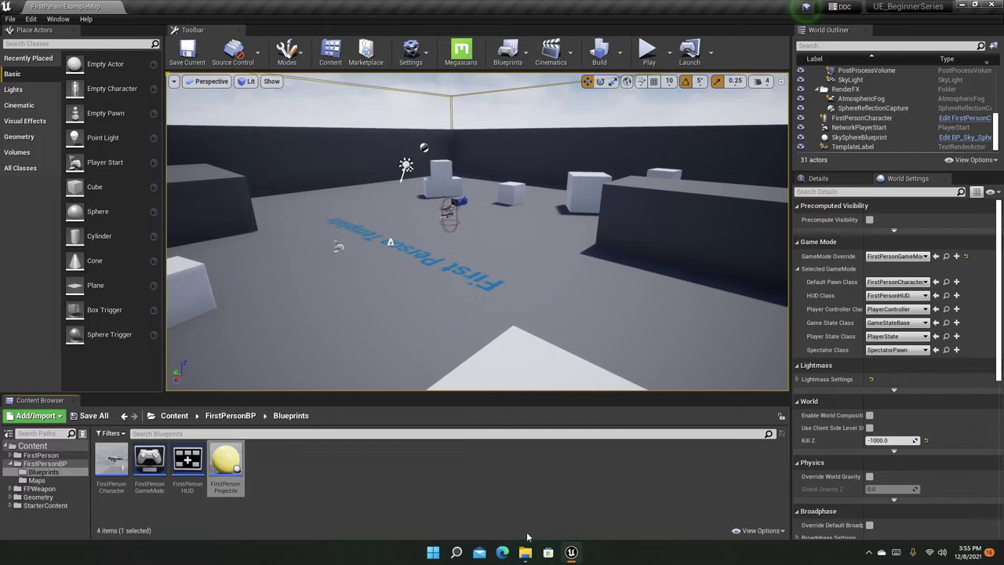
Step: Hide the Content Browser's folder tree and go to the root Content folder
mouse_move(519, 562)
left_click(8, 433)
left_click(174, 416)
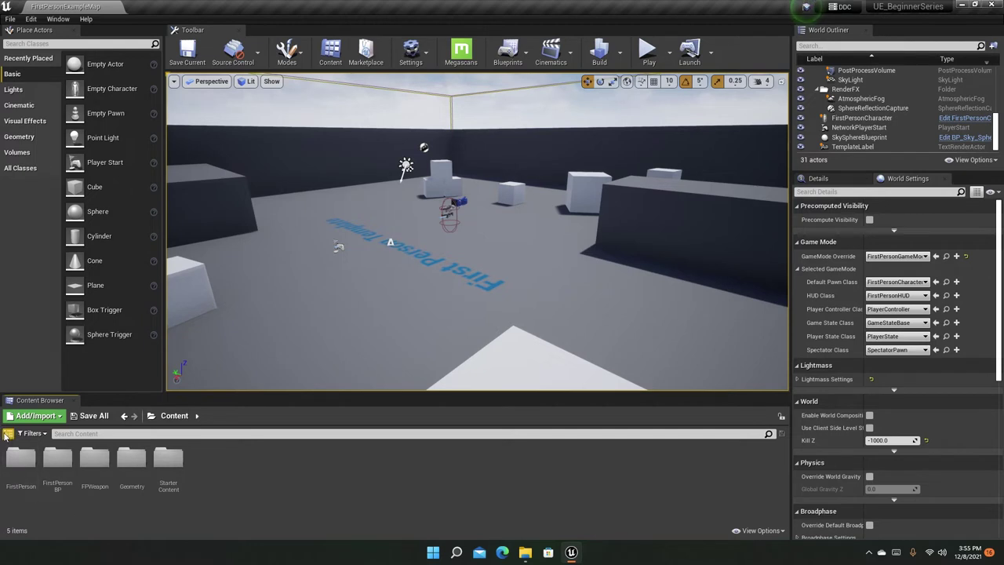
Step: Switch to File Explorer to view its Quick access folders, and close it again
left_click(525, 553)
left_click(908, 23)
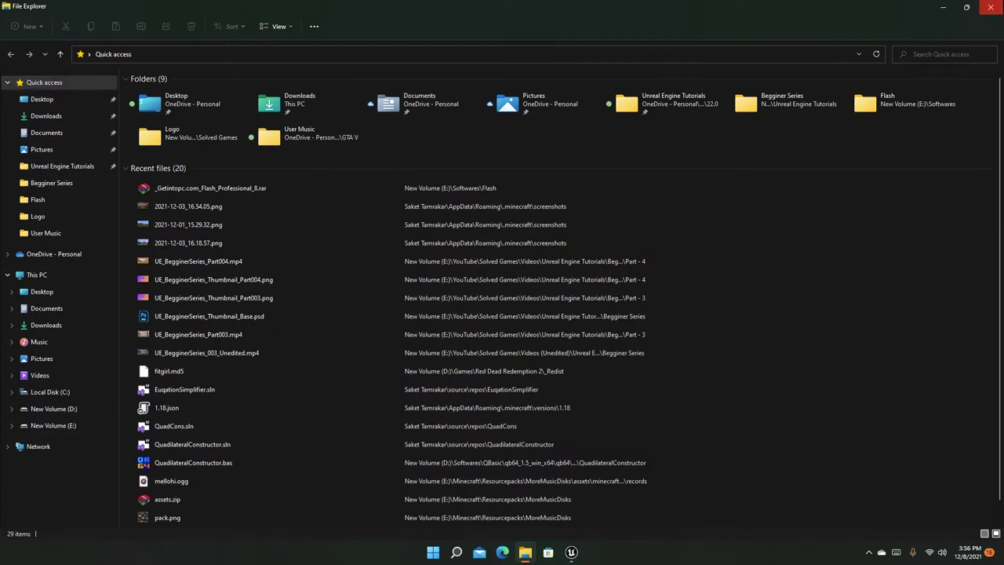
left_click(990, 7)
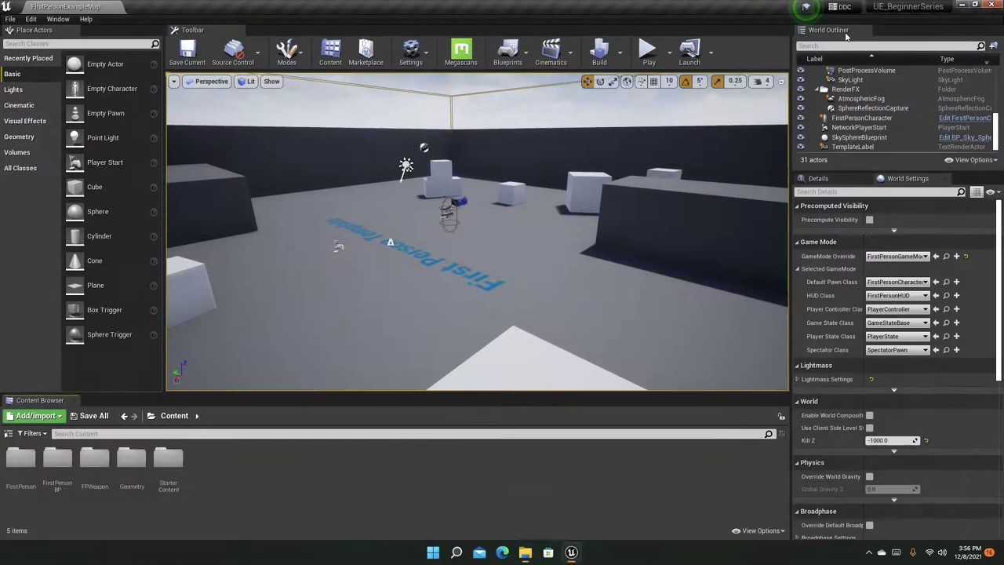
Step: Show the Content Browser's folder tree, collapse FirstPersonBP in it and view the FPWeapon folder
left_click(8, 436)
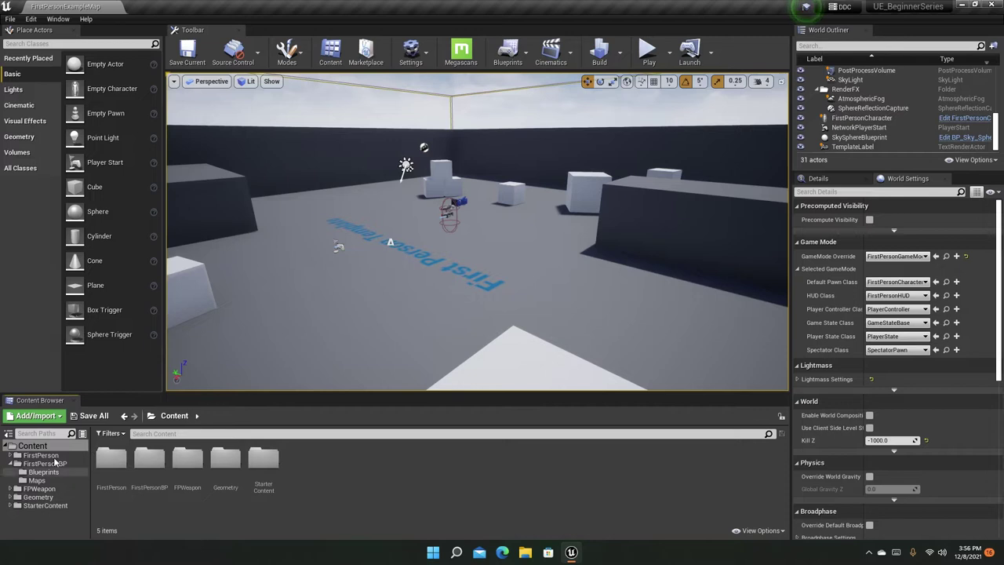
left_click(35, 497)
left_click(10, 488)
left_click(36, 505)
left_click(42, 514)
left_click(11, 489)
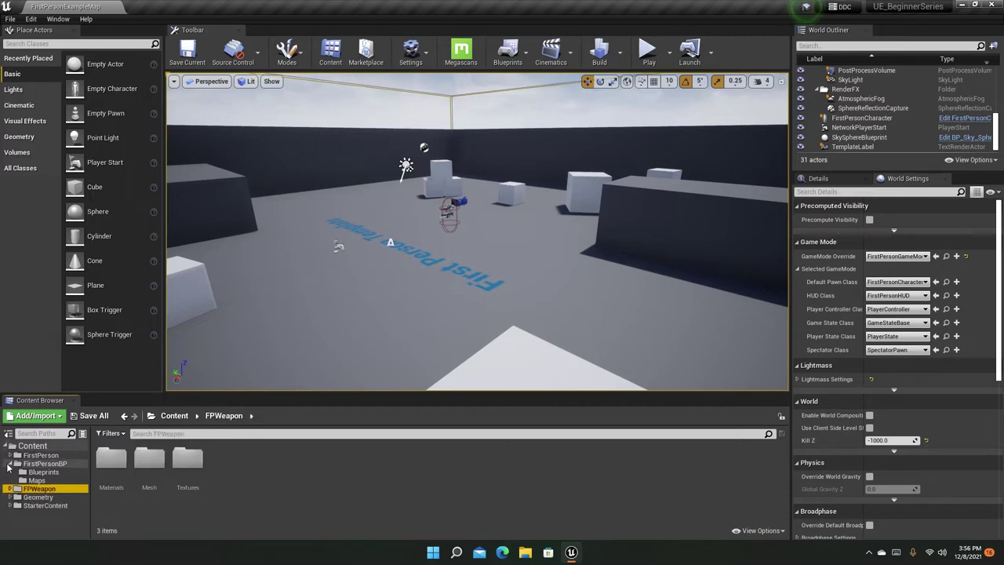
left_click(10, 463)
left_click(339, 502)
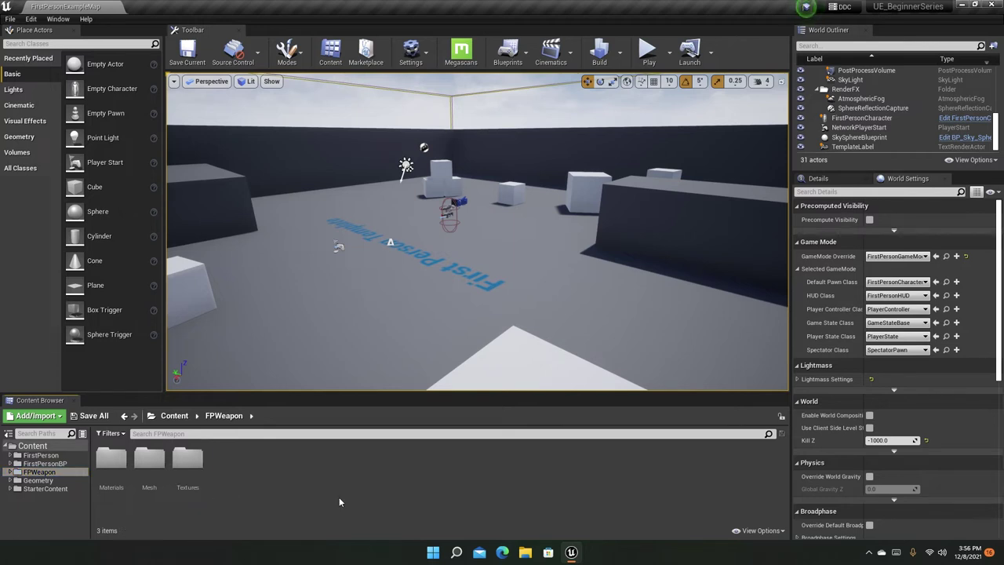
Step: Look through the materials in the Materials subfolder of StarterContent
left_click(174, 416)
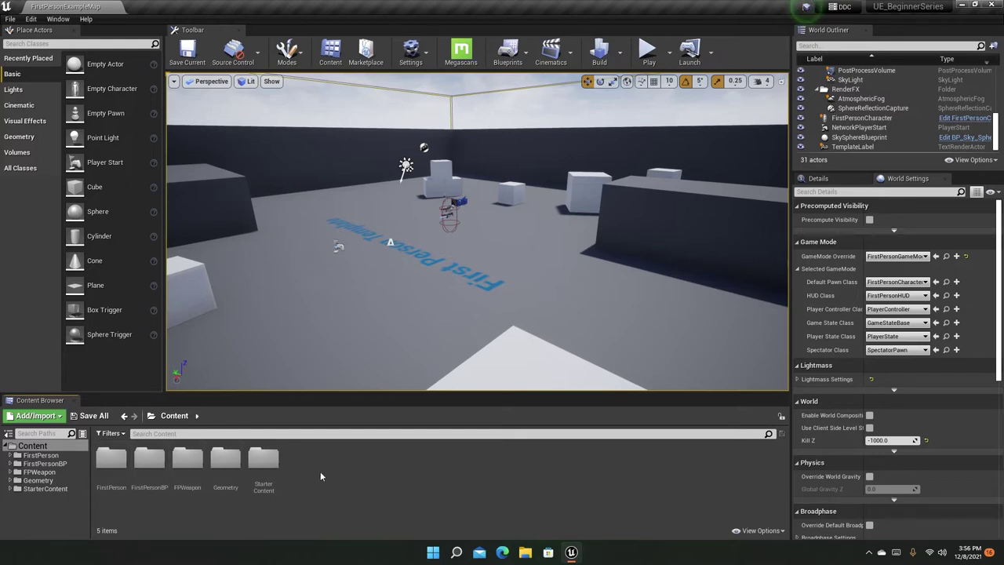
double_click(264, 461)
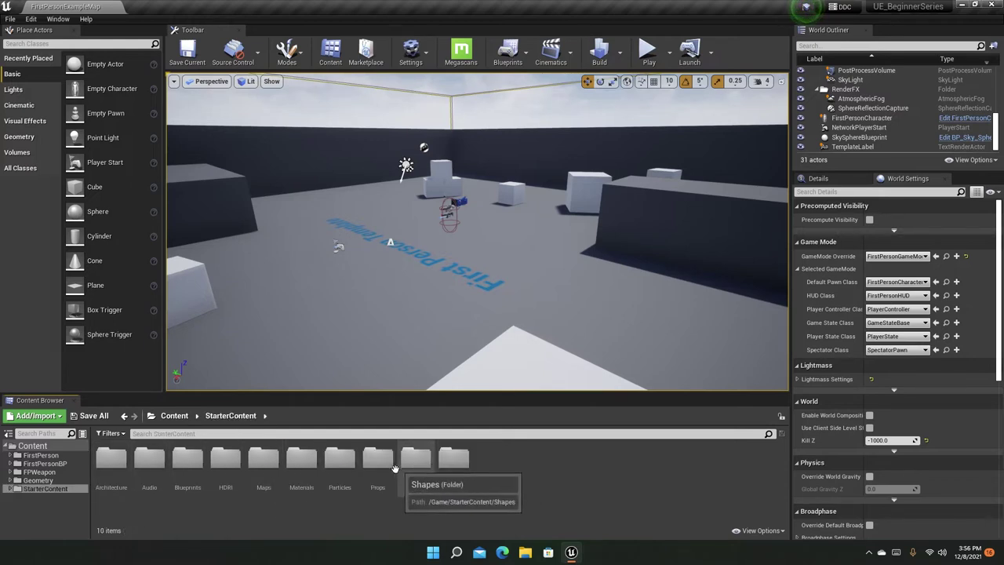
double_click(302, 461)
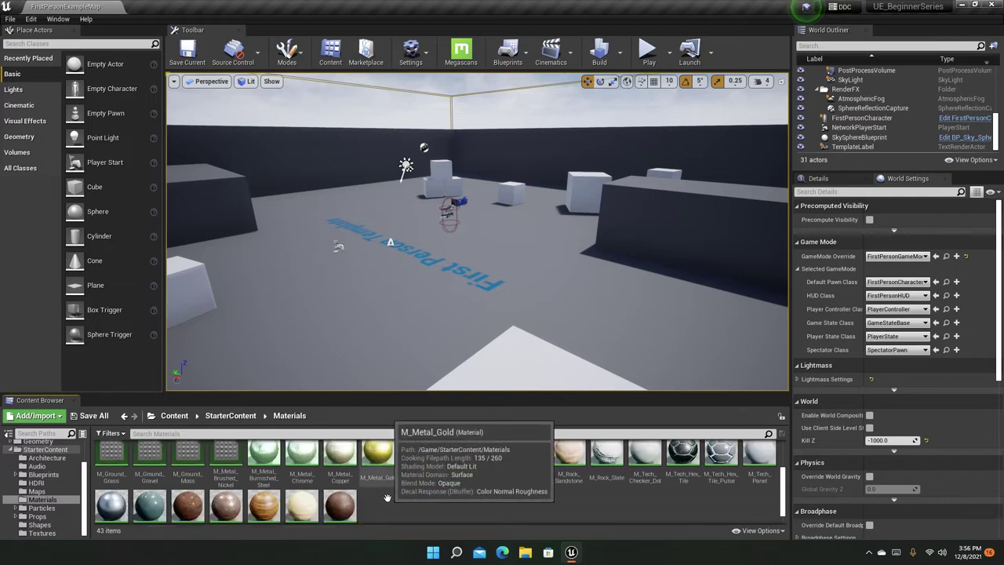
scroll(306, 512, "down", 5)
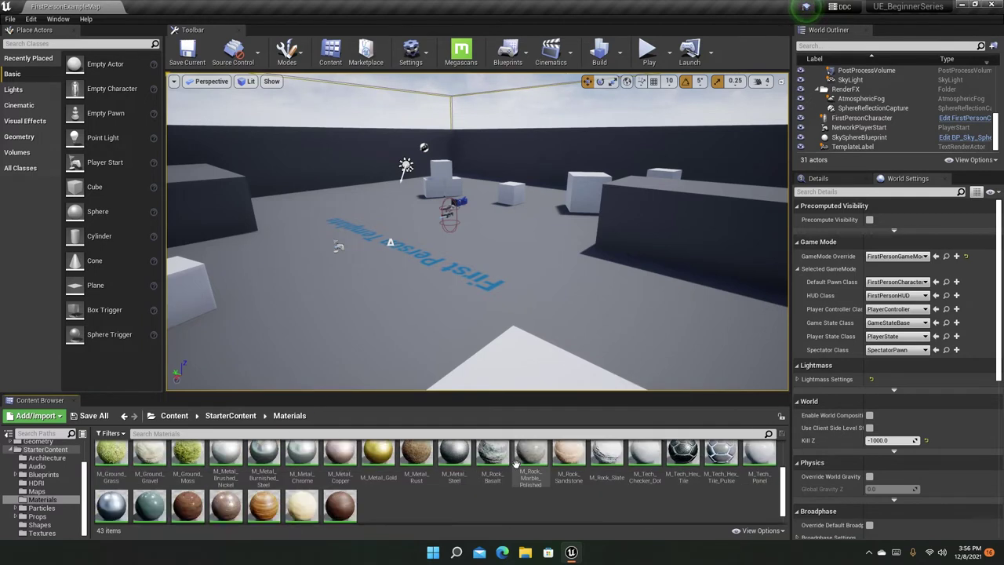
scroll(410, 496, "up", 5)
Step: View the textures in the Textures subfolder of StarterContent and return to StarterContent
left_click(231, 415)
left_click(451, 453)
double_click(451, 454)
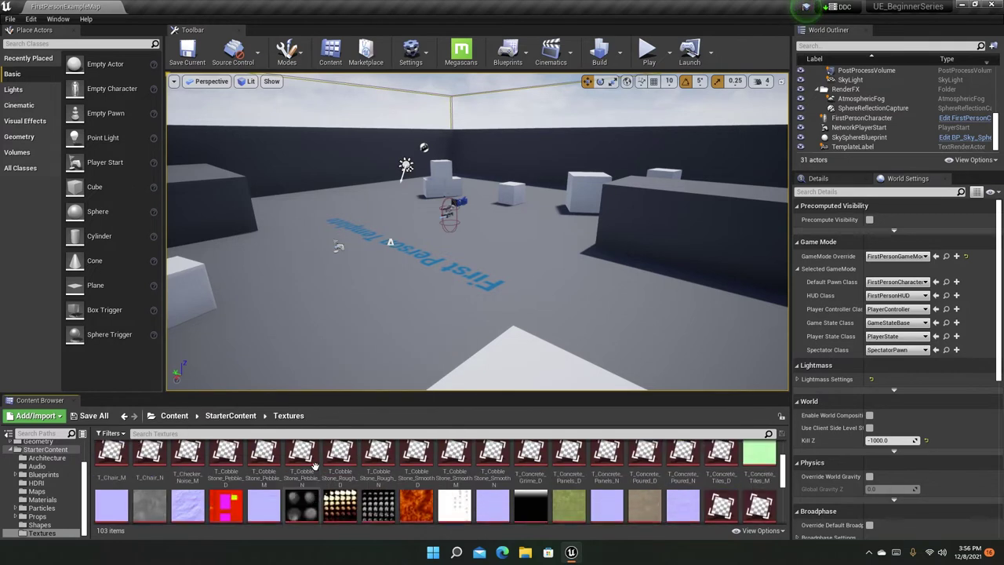
left_click(230, 415)
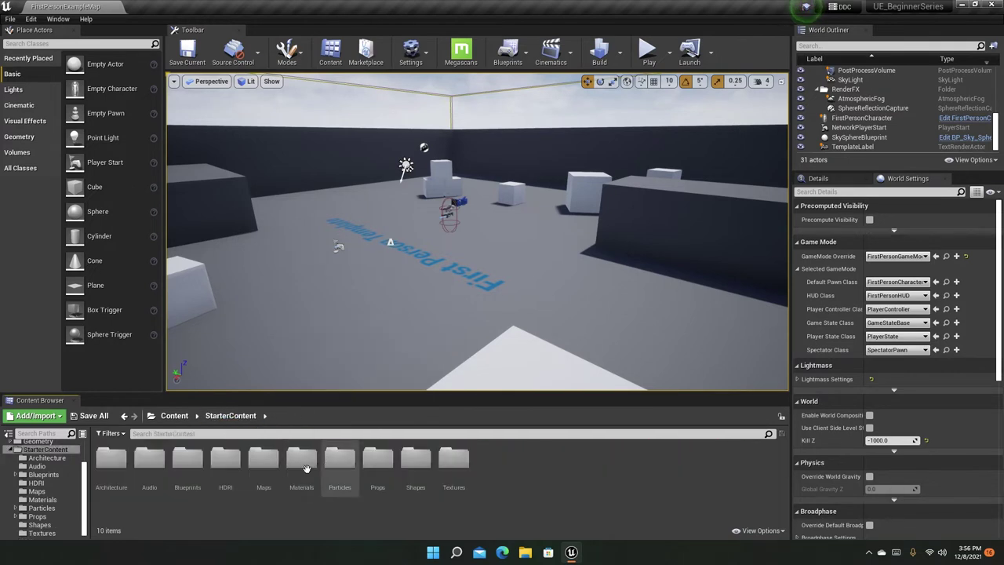
Step: View the contents of StarterContent's Props, Particles and Architecture subfolders
double_click(377, 458)
left_click(231, 415)
double_click(342, 457)
left_click(231, 416)
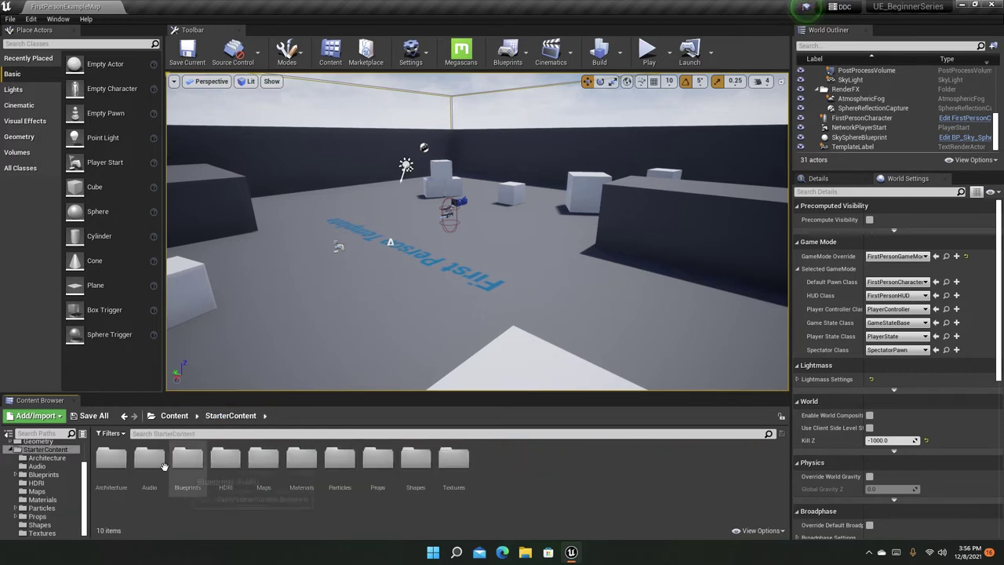
double_click(110, 457)
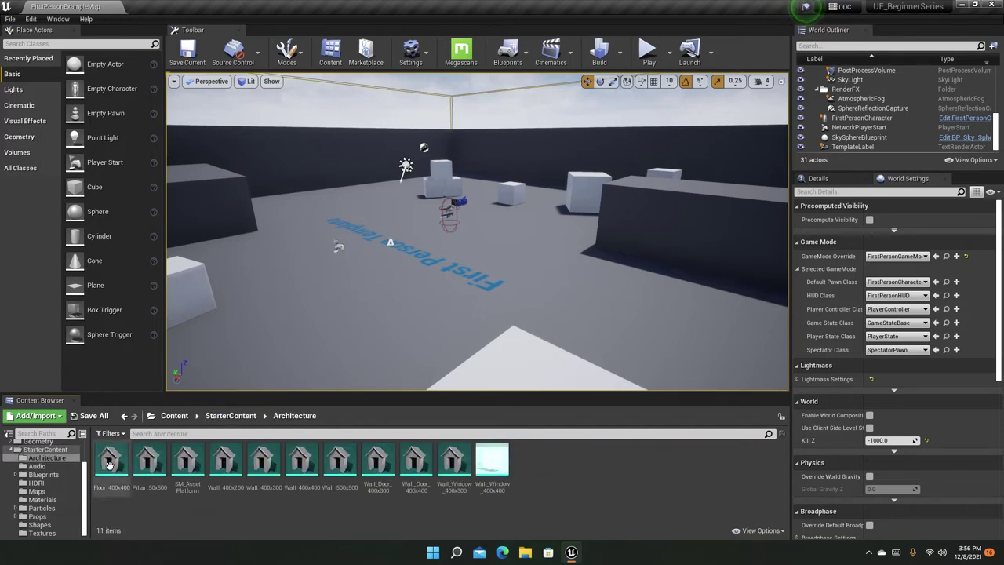
left_click(230, 416)
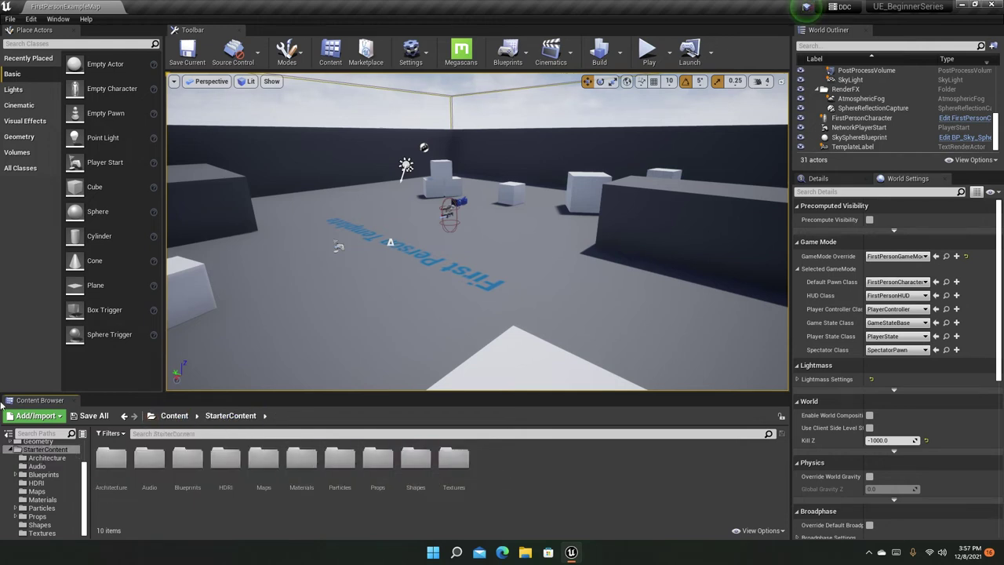
Step: Return to the root Content folder and compare the options offered for empty space with those for a folder
left_click(173, 417)
right_click(403, 480)
left_click(378, 487)
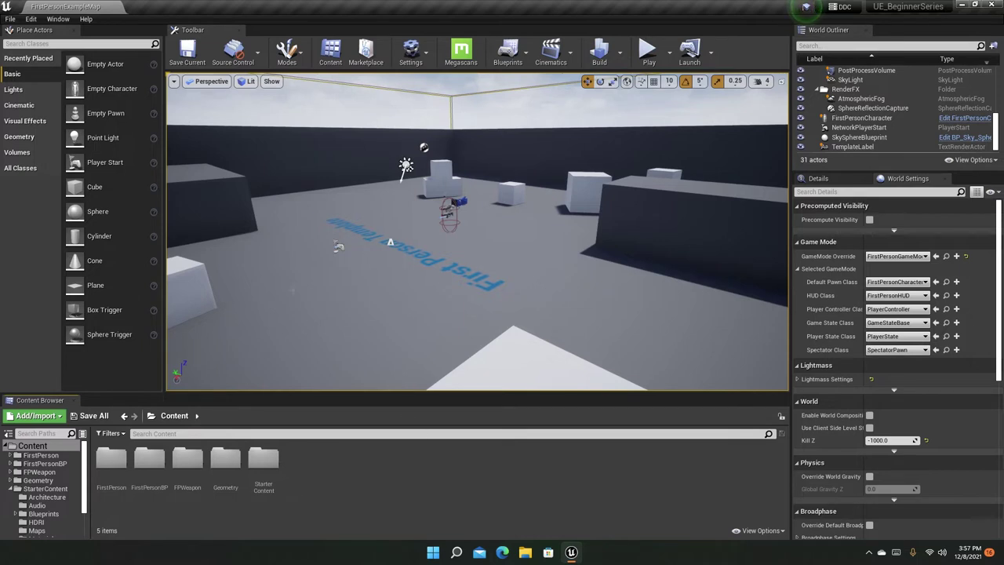
right_click(347, 473)
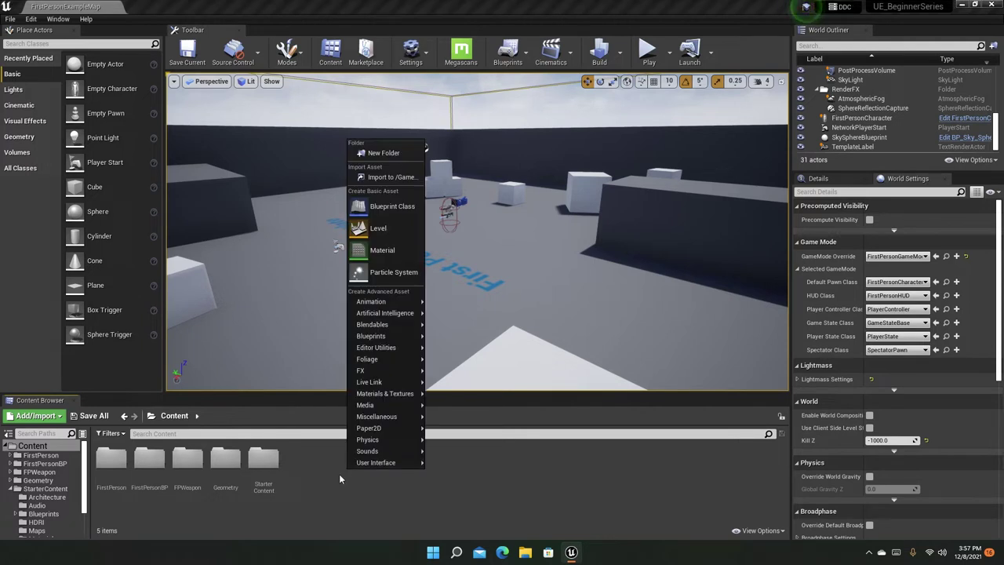
right_click(458, 485)
right_click(281, 470)
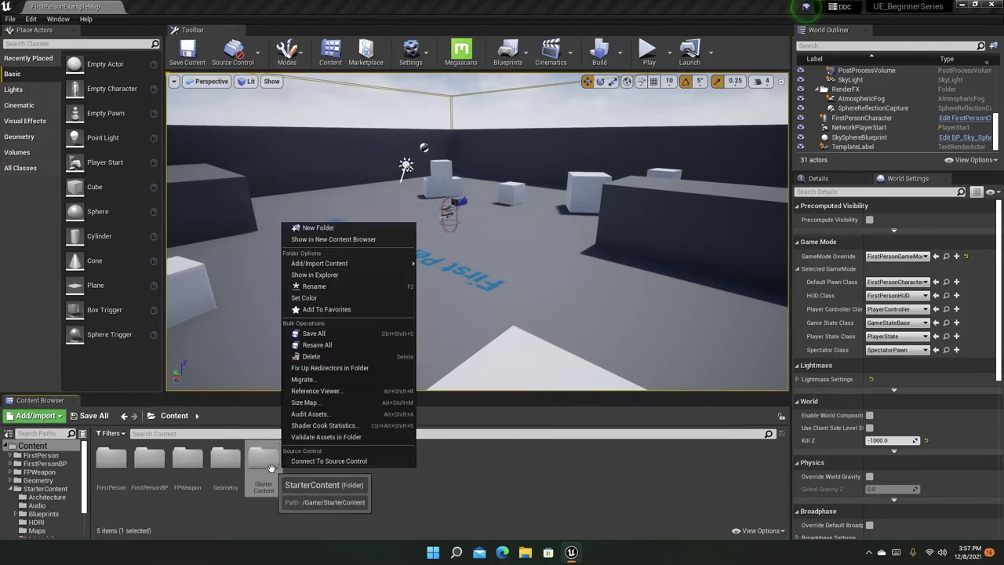
left_click(264, 467)
right_click(196, 471)
right_click(372, 481)
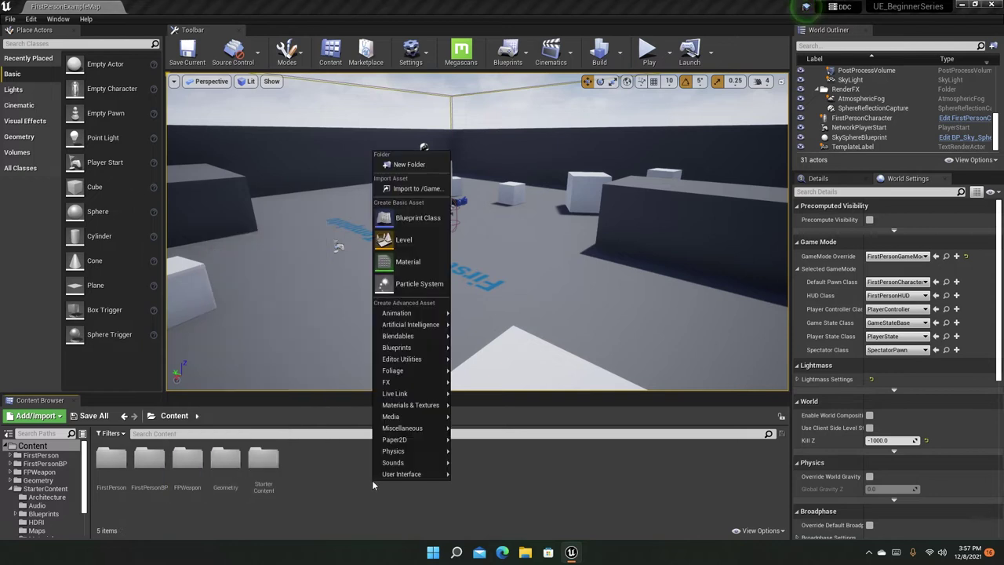
Step: Examine the advanced asset categories that can be created in the Content folder, such as Blendables, Media, Physics and Sounds
left_click(333, 479)
right_click(333, 478)
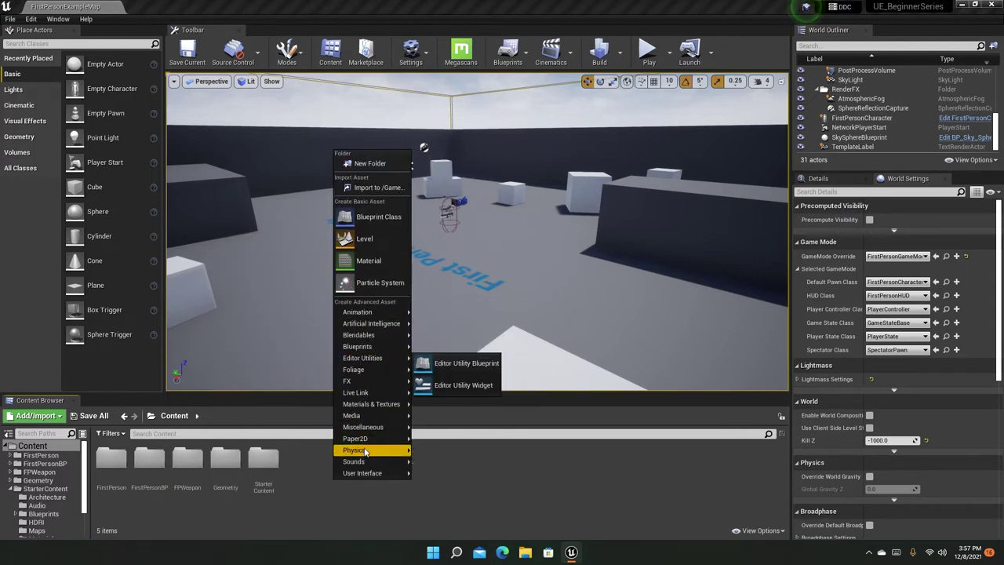
mouse_move(361, 317)
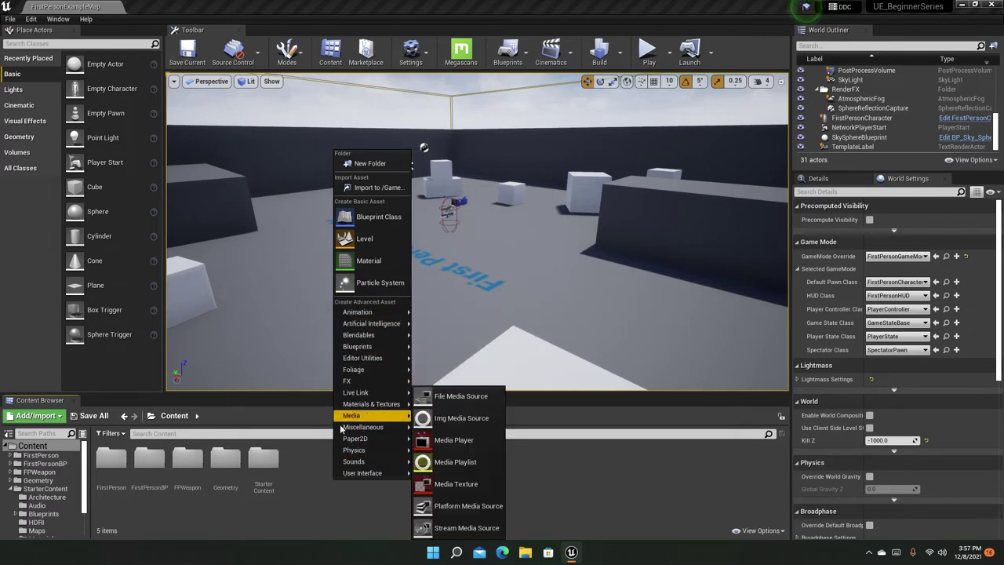
mouse_move(403, 313)
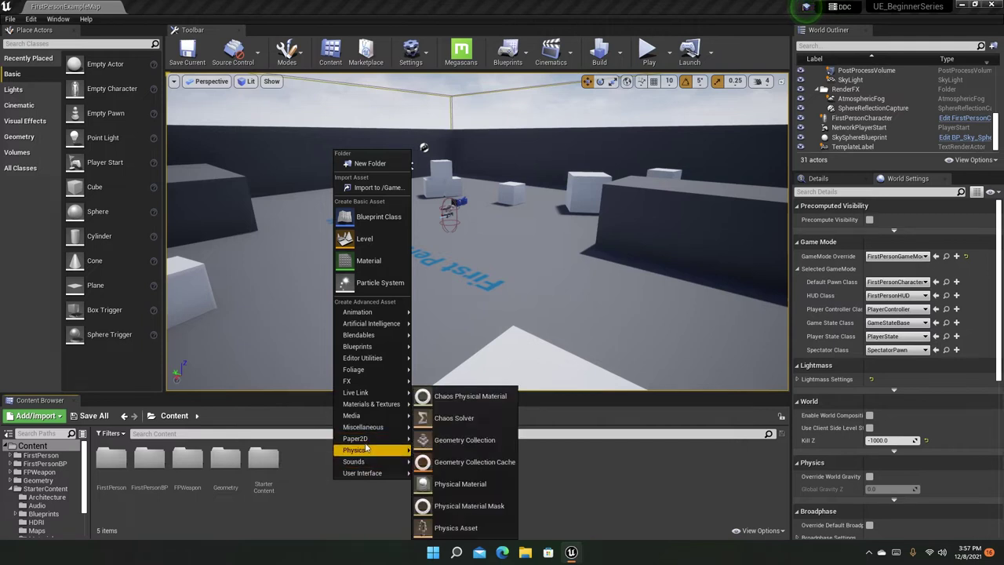
mouse_move(369, 382)
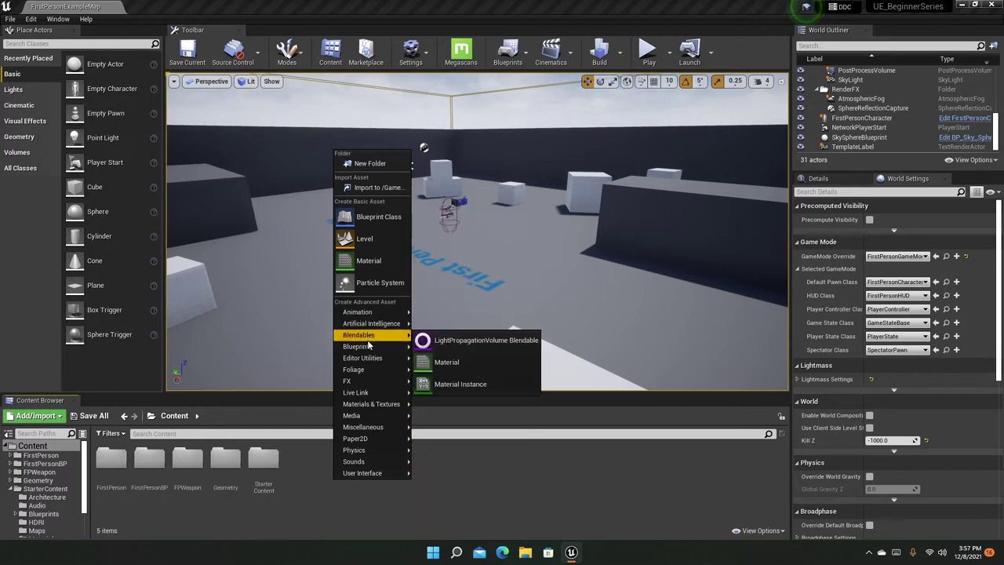
mouse_move(369, 349)
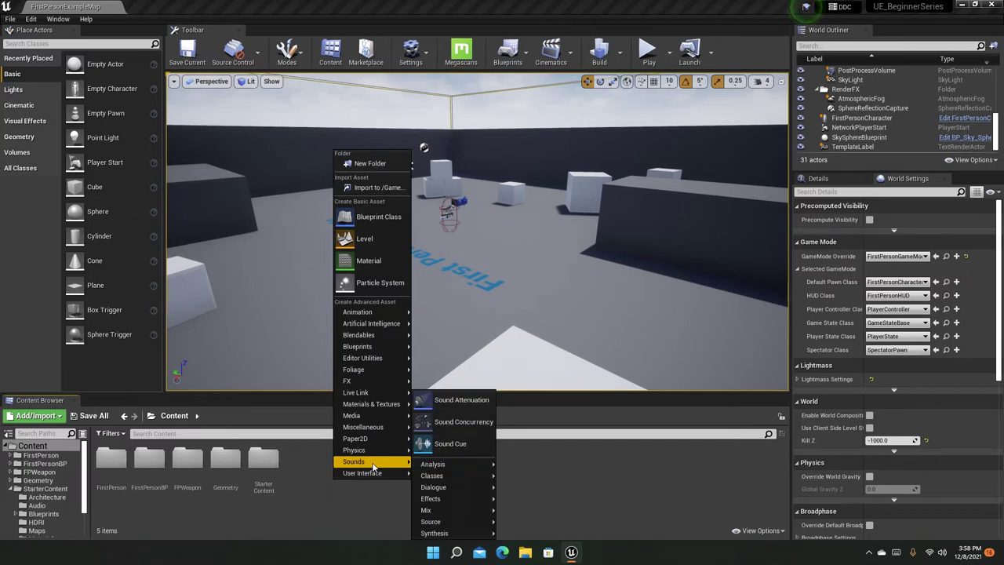
mouse_move(378, 409)
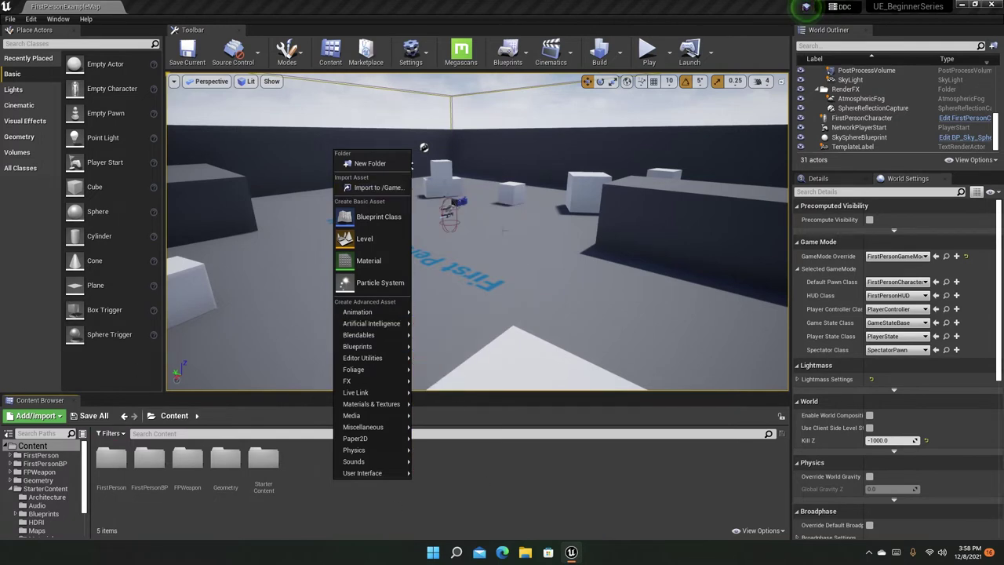
Step: Create a new folder named Meshes in the root Content folder
right_click(330, 492)
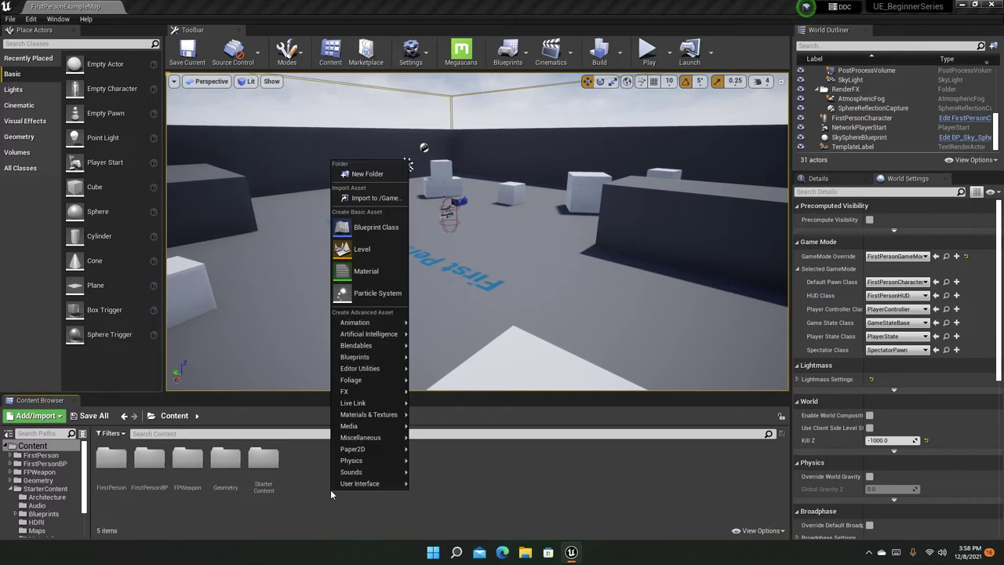
left_click(365, 173)
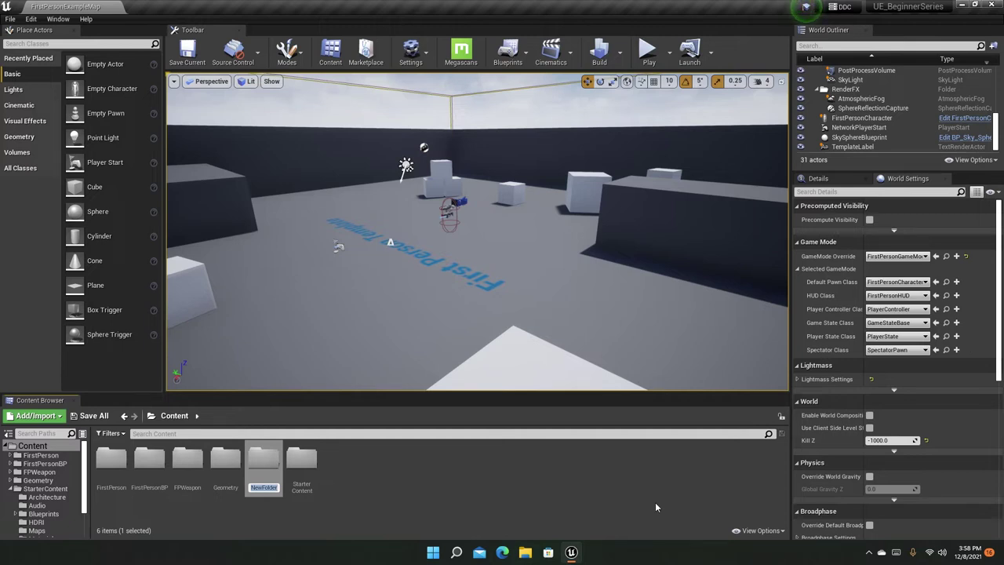
type("Meshe")
key("BackSpace")
type("shes")
key("Return")
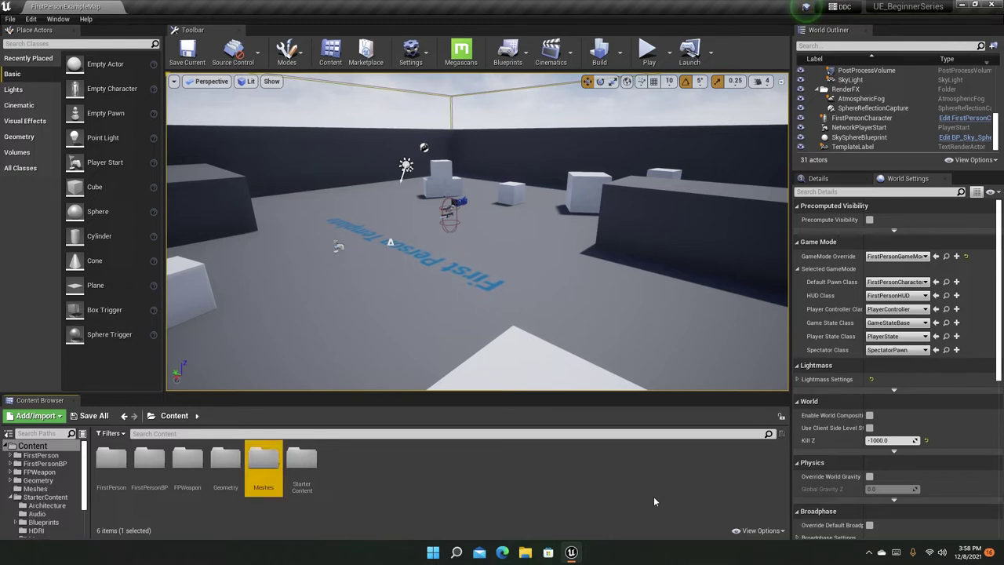
Step: Create a Blueprint class with Actor as its parent in the Meshes folder and name it BP_Actor
double_click(266, 463)
left_click(174, 416)
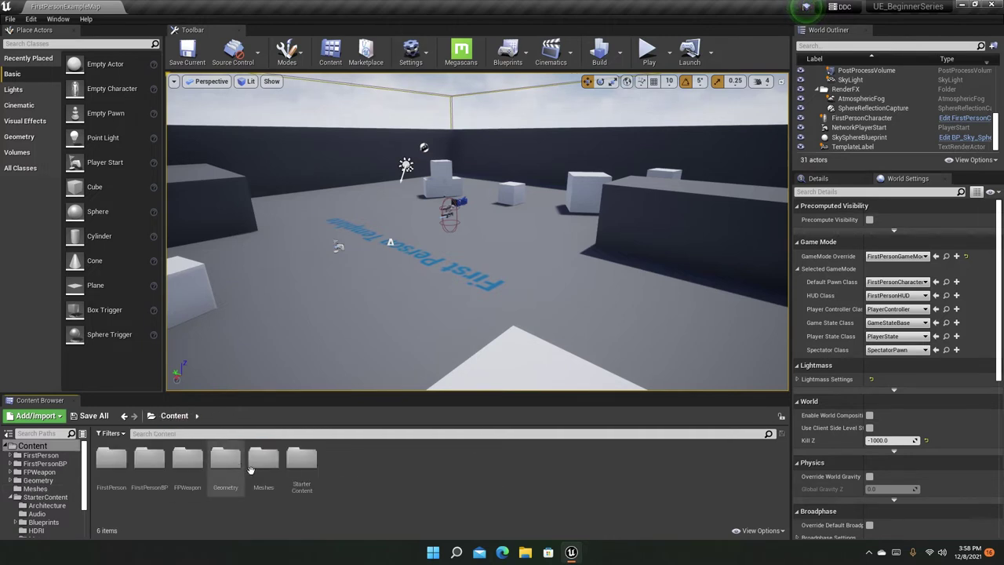
double_click(253, 467)
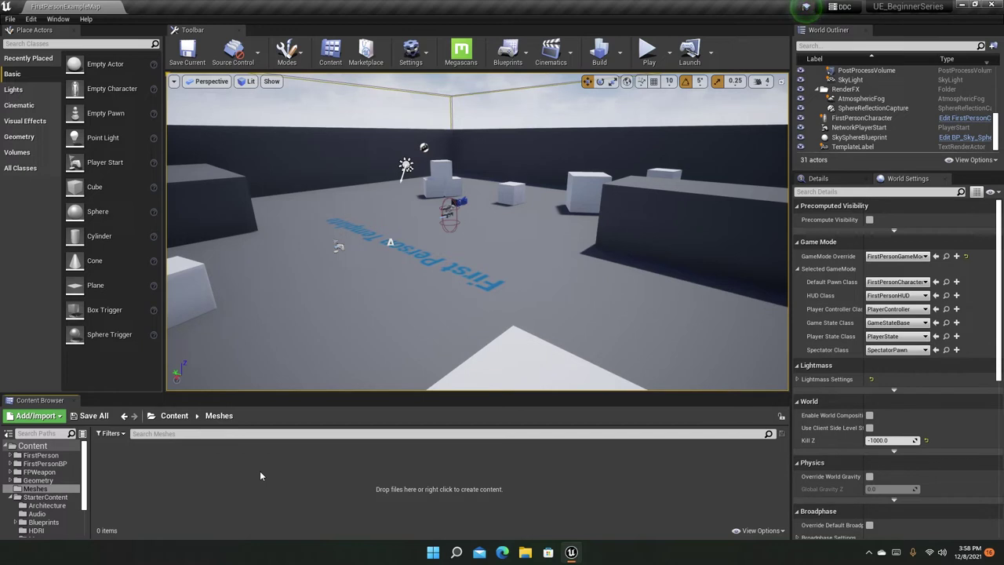
right_click(318, 463)
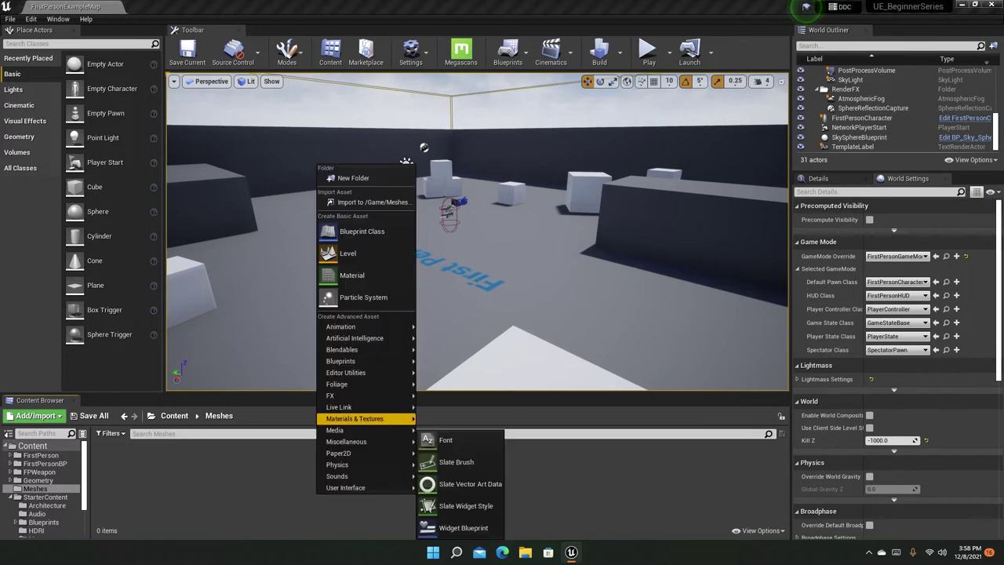
left_click(359, 231)
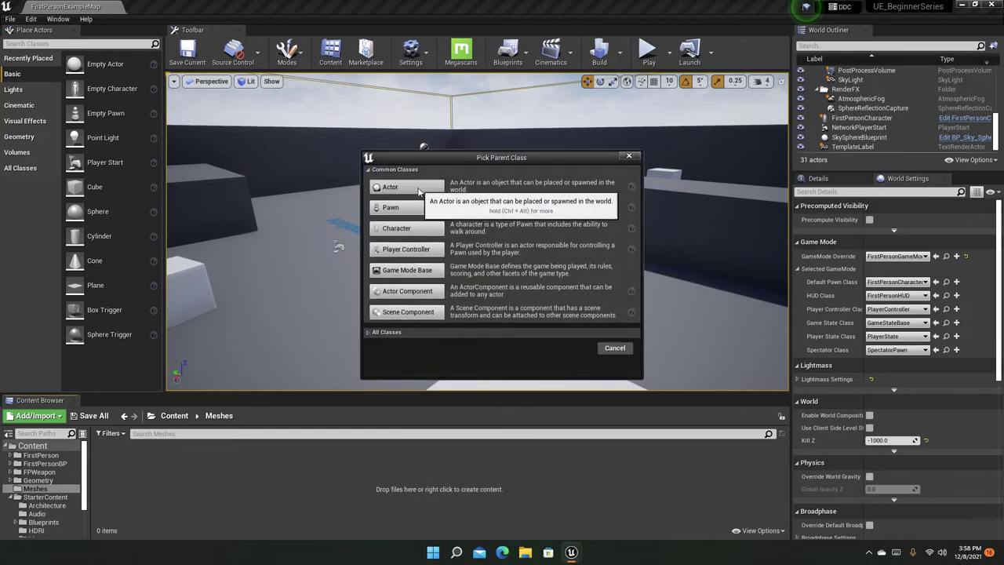
left_click(407, 189)
type("BP_")
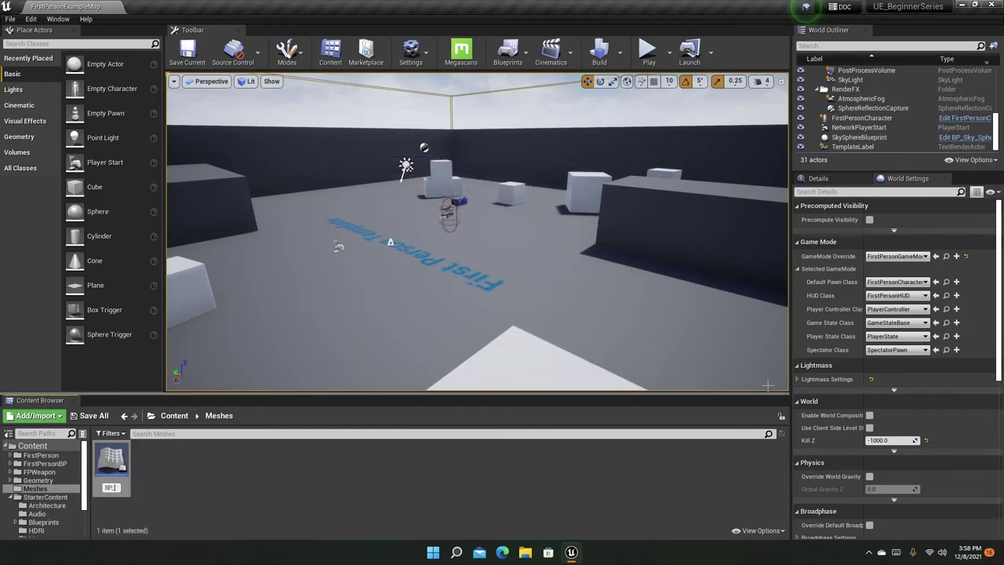
type("Actor")
key("Return")
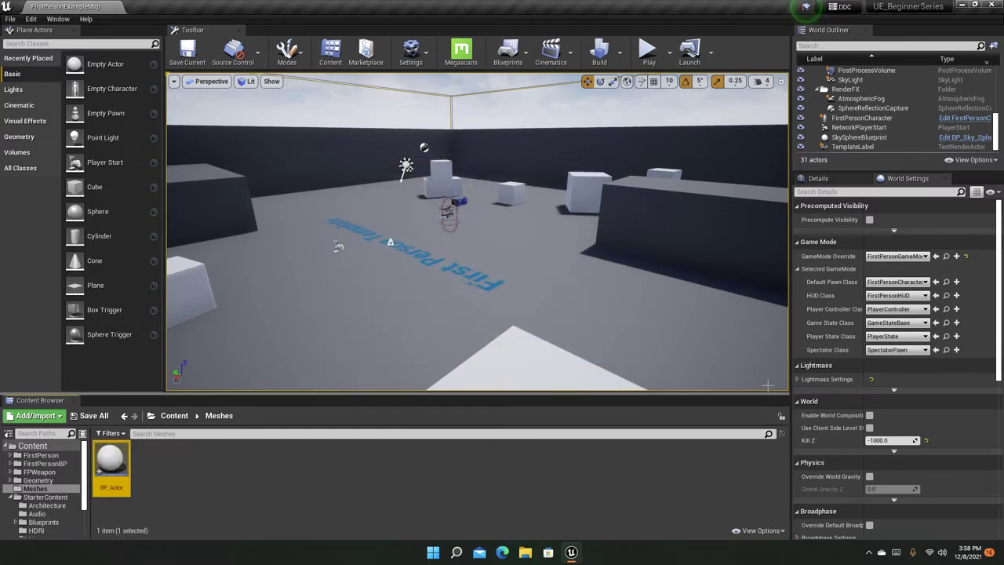
left_click(317, 483)
right_click_drag(477, 259, 643, 290)
right_click_drag(470, 298, 564, 298)
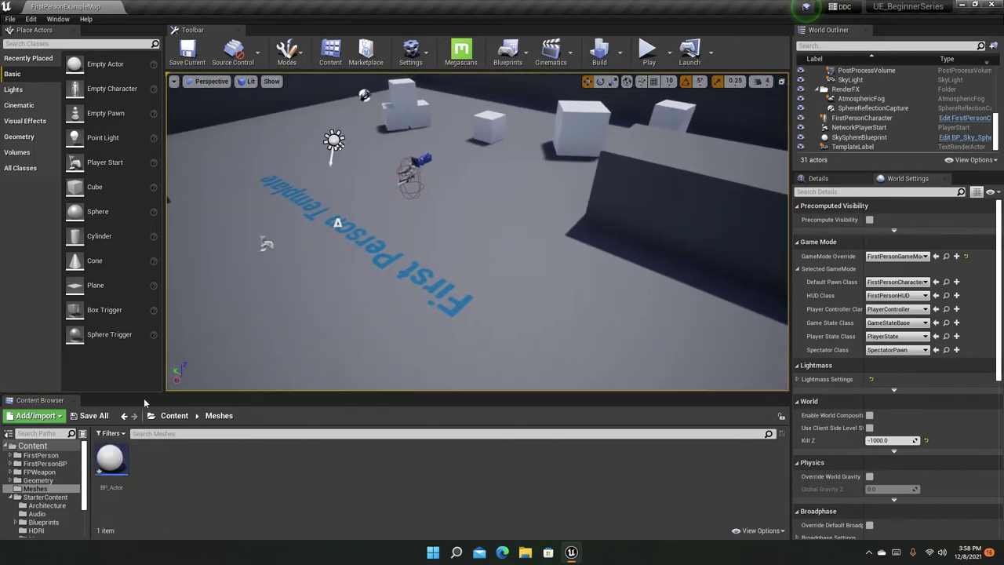
Step: Examine the asset creation options offered inside the Meshes folder and return to the root Content folder
left_click(175, 416)
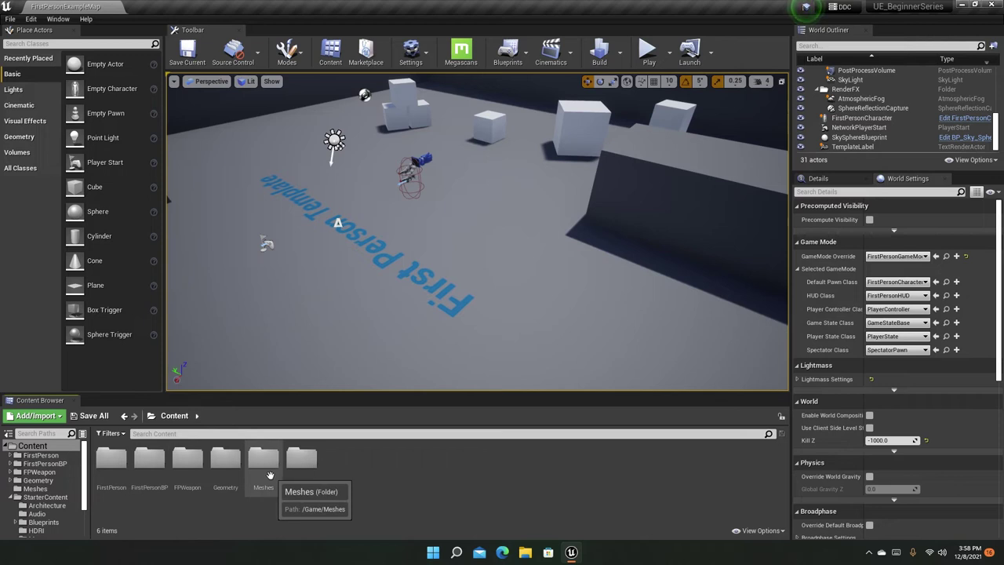
double_click(269, 475)
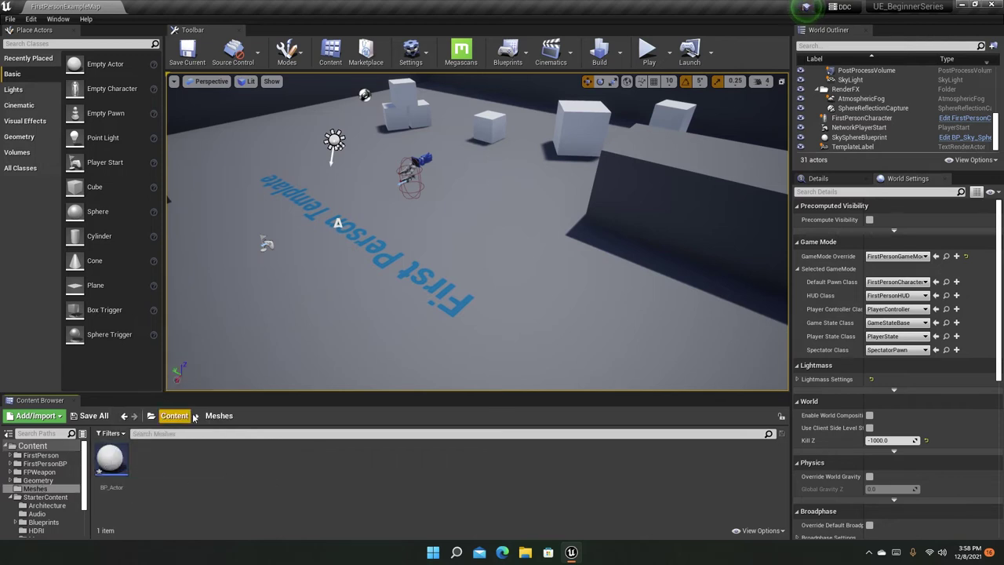
right_click(196, 485)
mouse_move(235, 316)
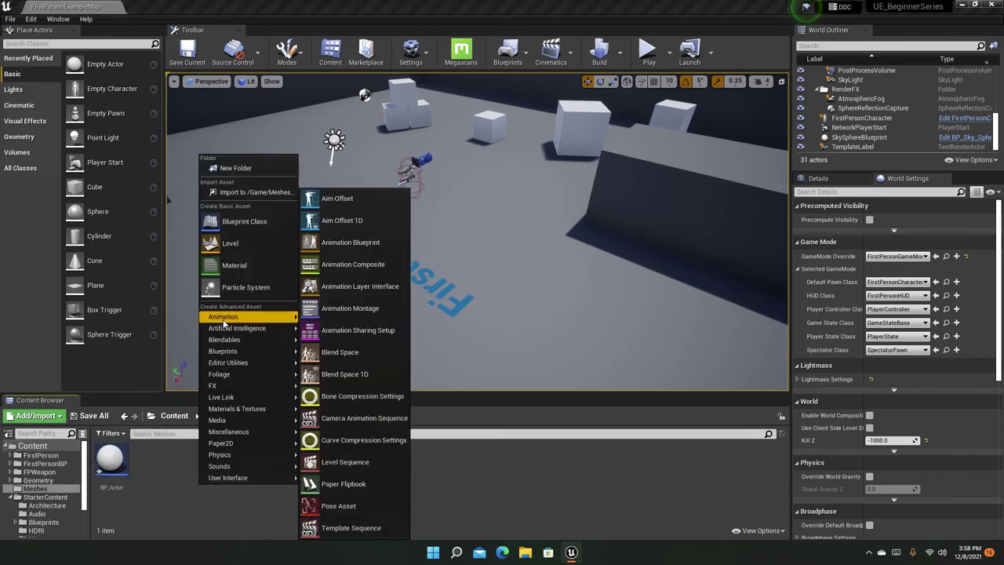
left_click(214, 519)
left_click(171, 417)
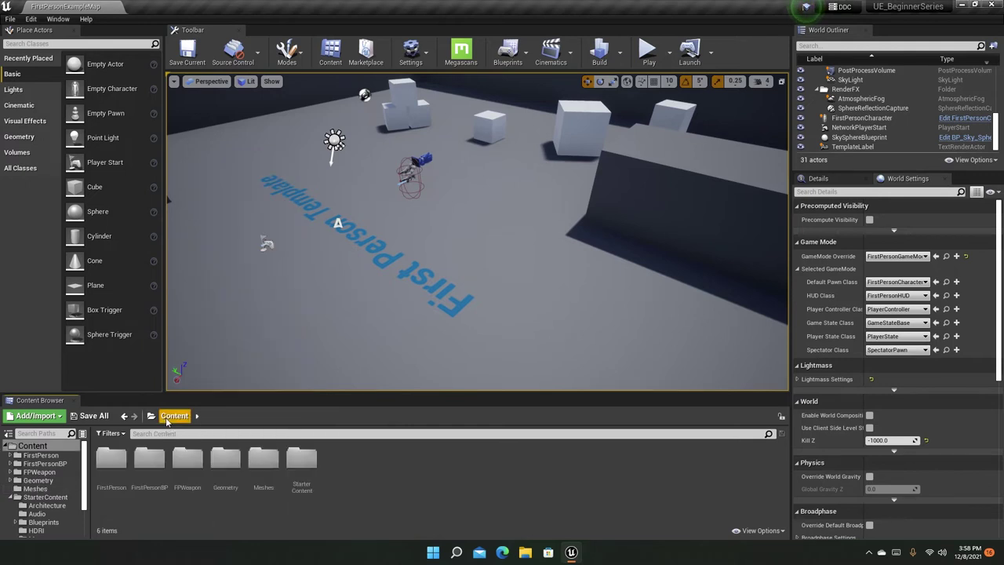
Step: Place an instance of BP_Actor from the Meshes folder in the level against the large grey block
left_click(254, 482)
right_click_drag(477, 235, 395, 299)
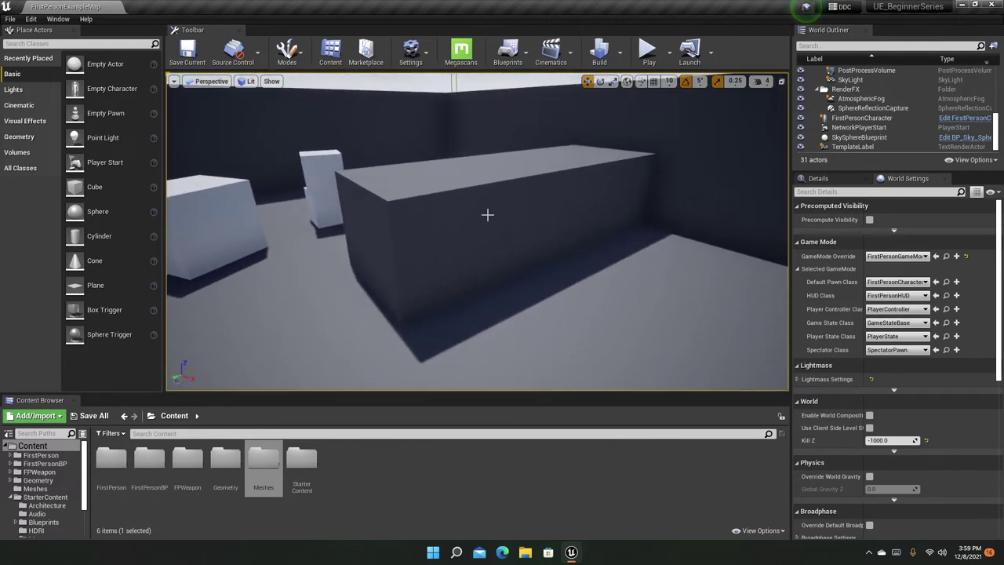
double_click(263, 463)
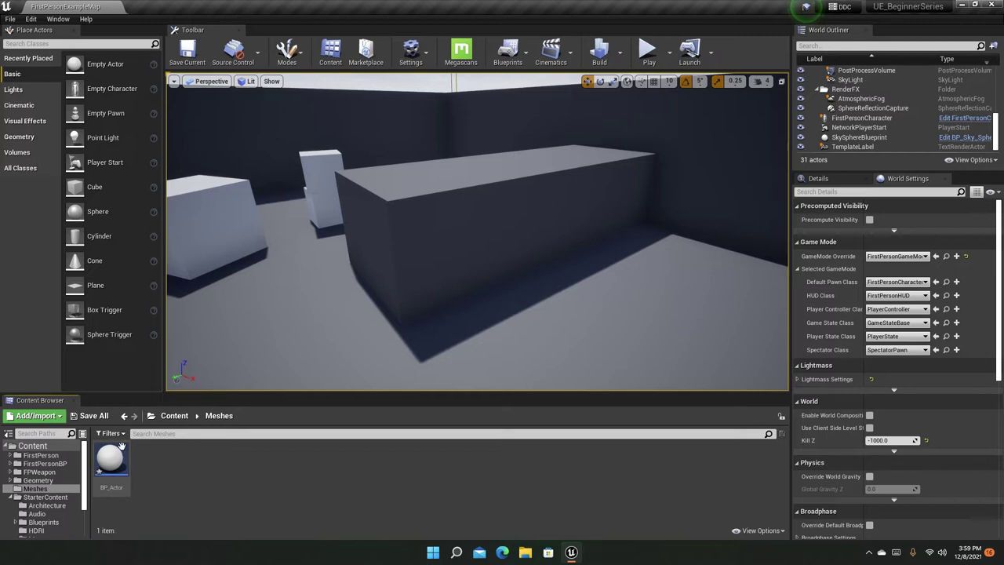
left_click_drag(107, 473, 368, 287)
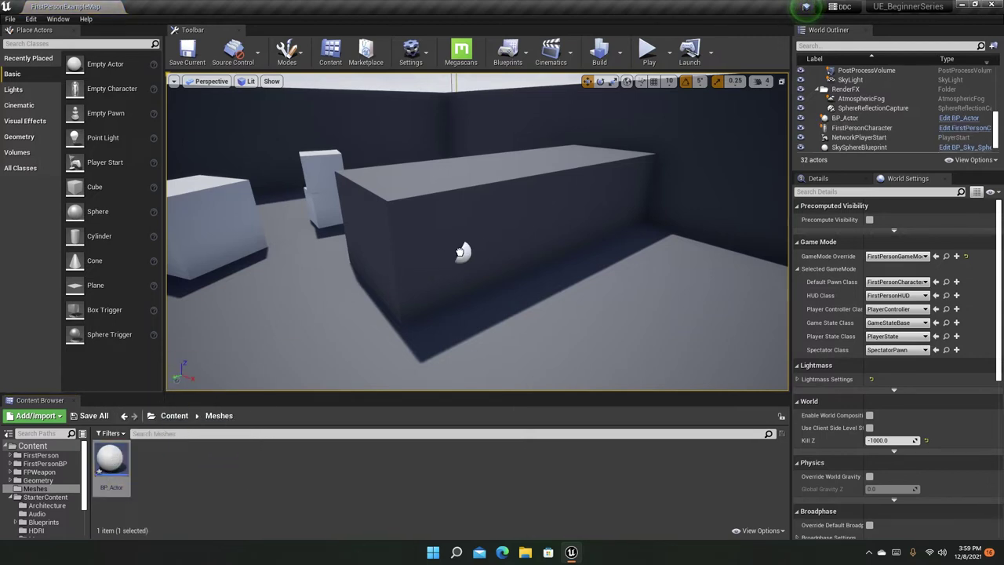
left_click_drag(444, 258, 445, 258)
right_click_drag(547, 242, 746, 204)
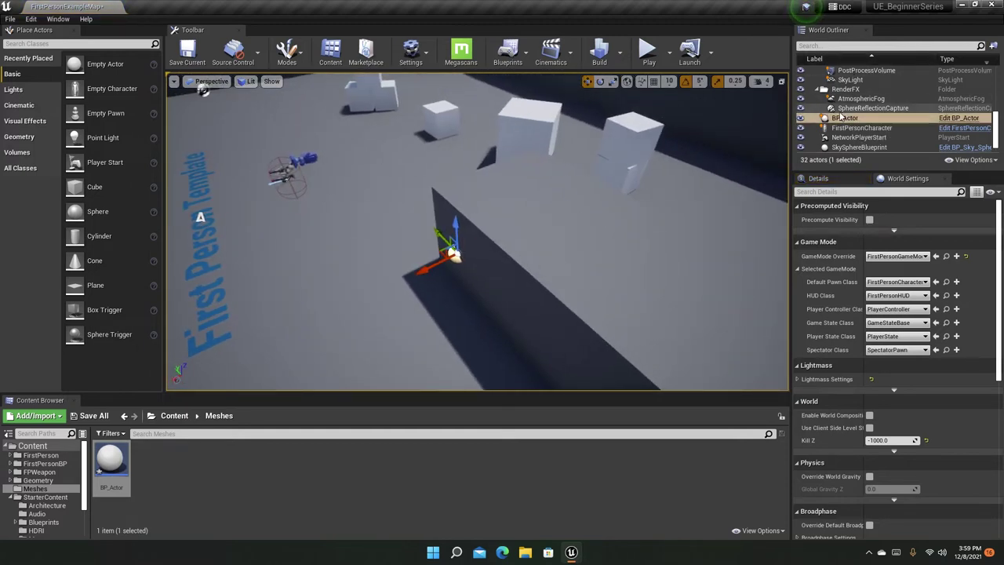
key("f")
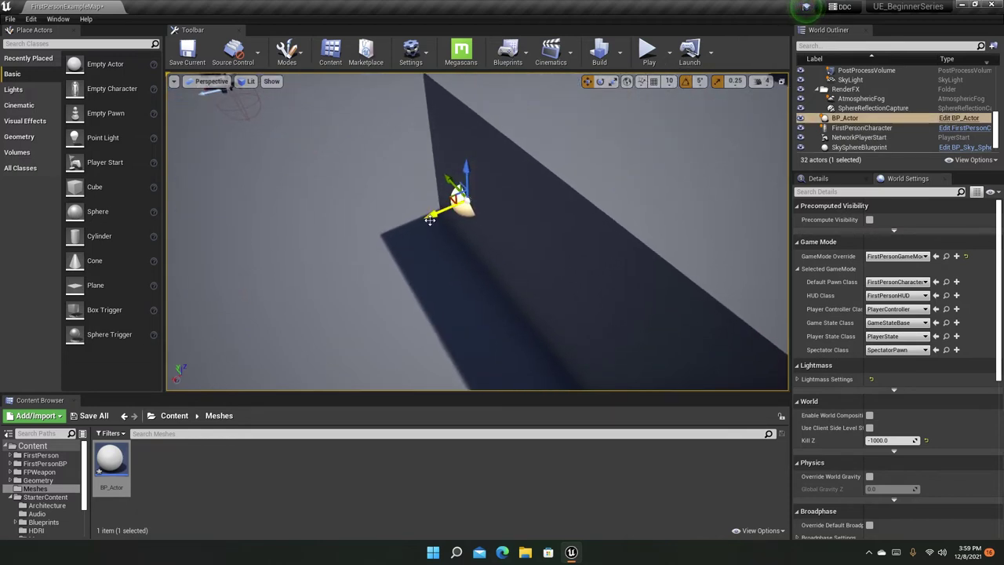
Step: Try duplicating the placed BP_Actor and moving it away from the block
key("ctrl+w")
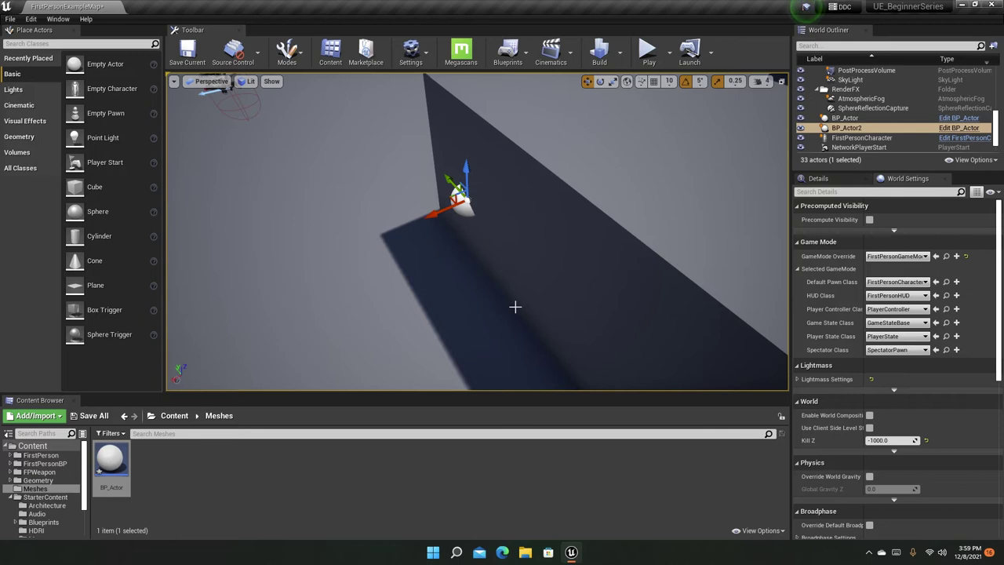
key("Delete")
left_click_drag(459, 201, 378, 233)
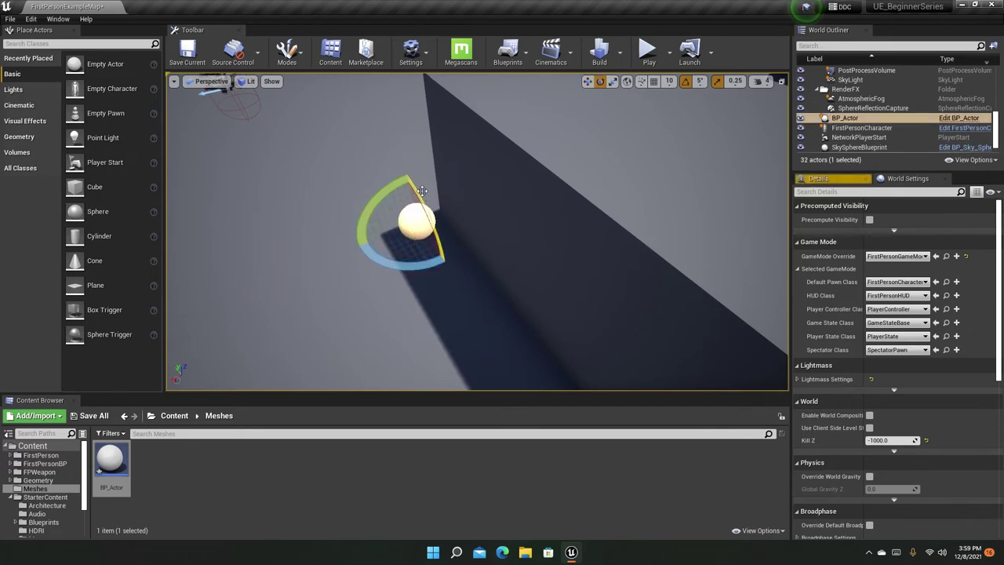
key("ctrl+z")
Step: Inspect the BP_Actor instance beside the block and delete it from the level
left_click_drag(419, 233, 565, 204, "alt")
right_click_drag(419, 235, 482, 234)
key("w")
key("Escape")
left_click(451, 210)
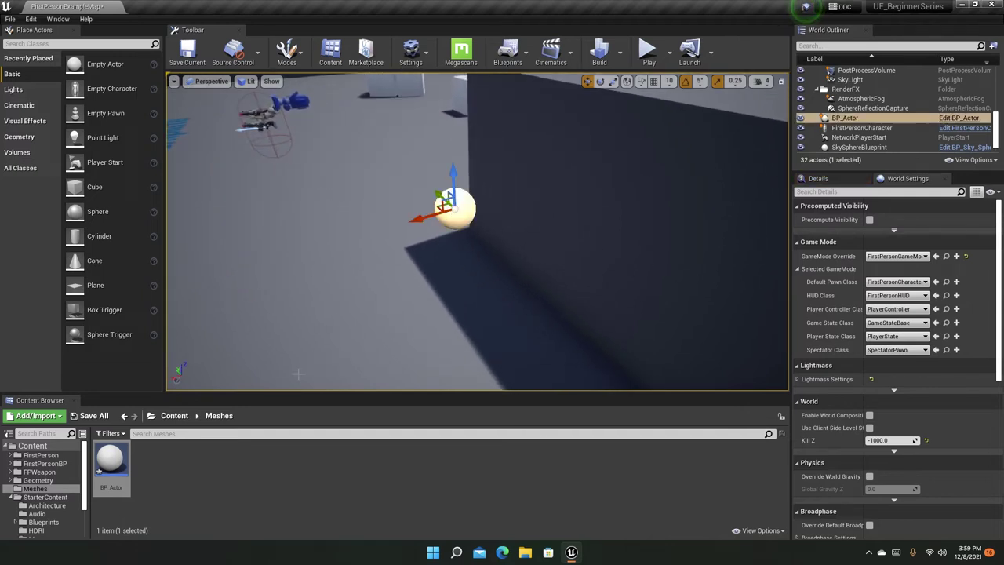
key("Delete")
Step: Open the Props folder inside StarterContent
left_click(174, 416)
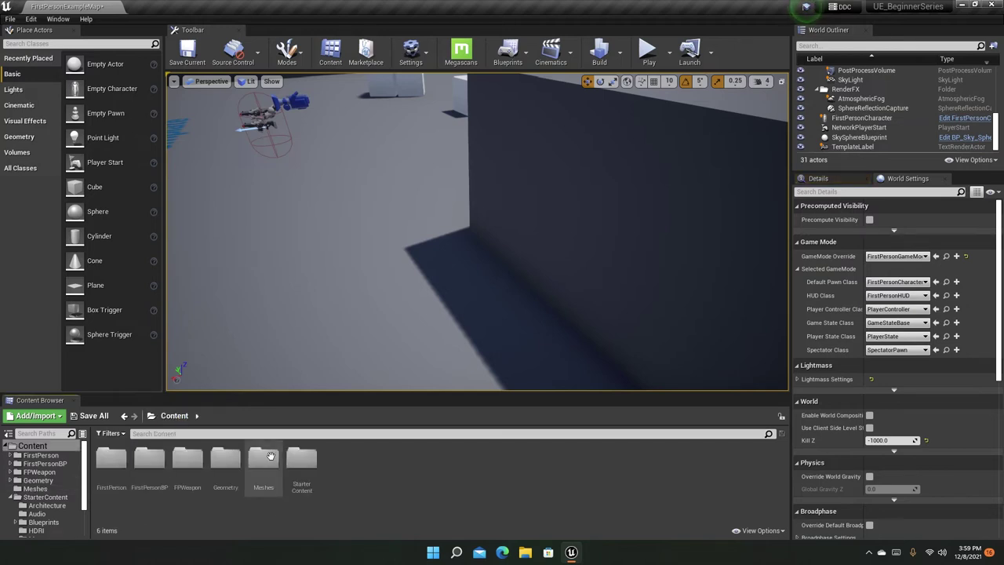
double_click(308, 464)
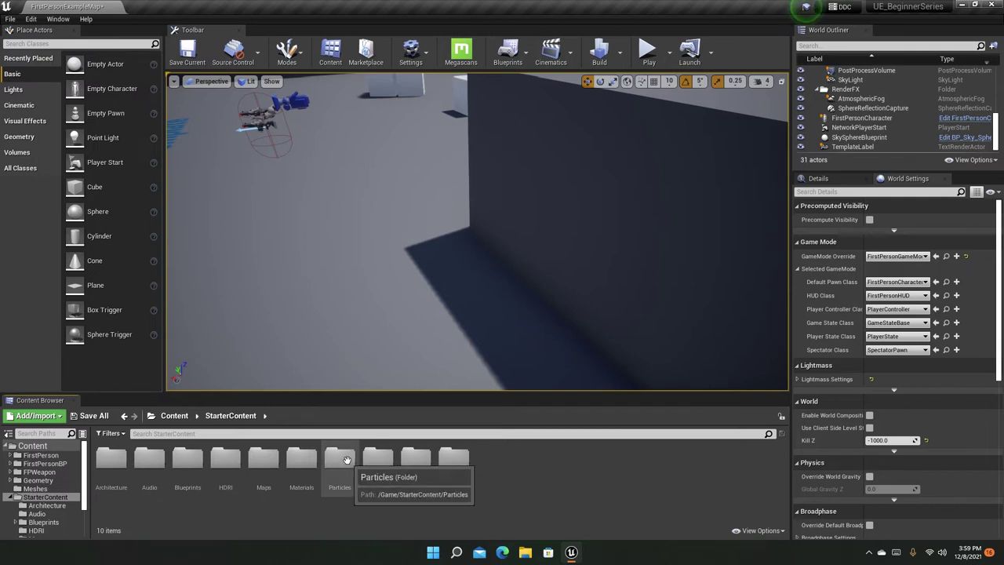
left_click(385, 469)
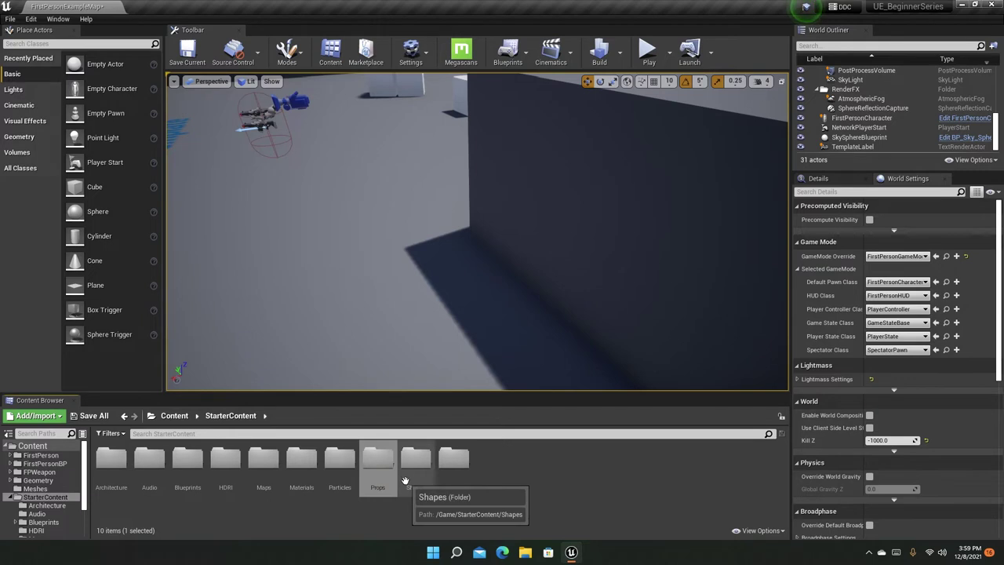
double_click(378, 461)
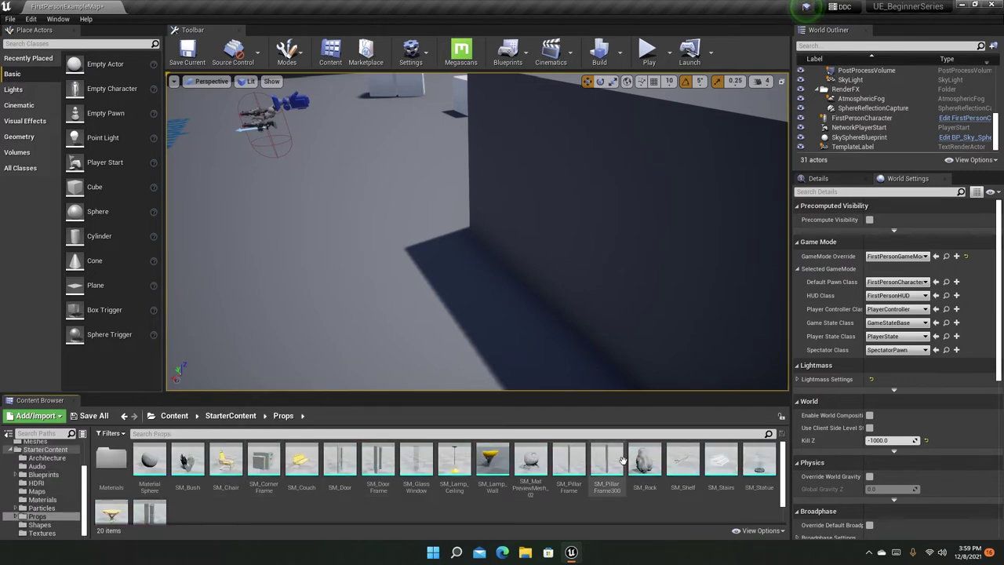
Step: Place the SM_Couch prop on the floor of the level and view it from several sides
right_click_drag(634, 338, 502, 306)
left_click_drag(302, 461, 415, 324)
right_click_drag(415, 324, 353, 322)
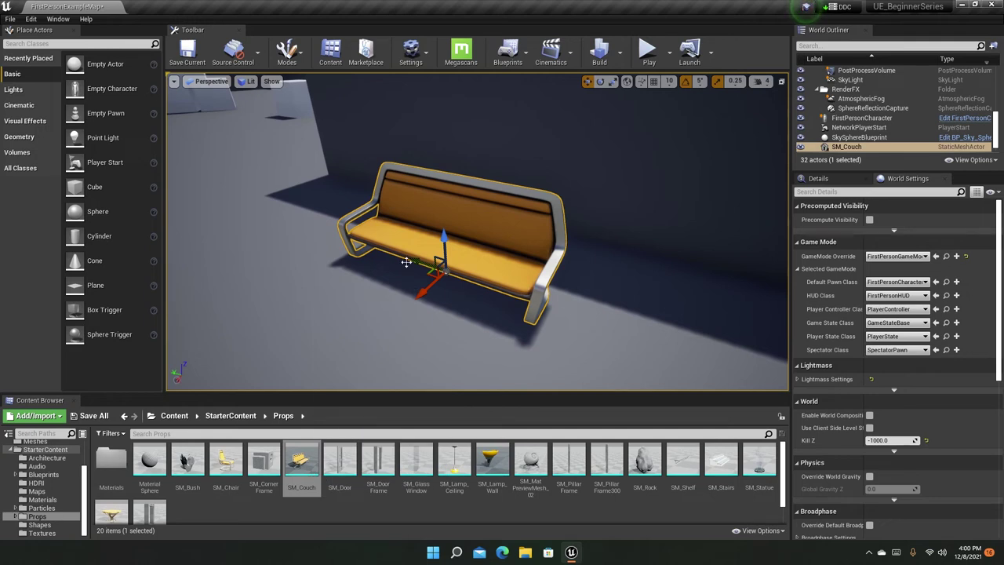
right_click_drag(423, 232, 474, 236)
key("w")
key("s")
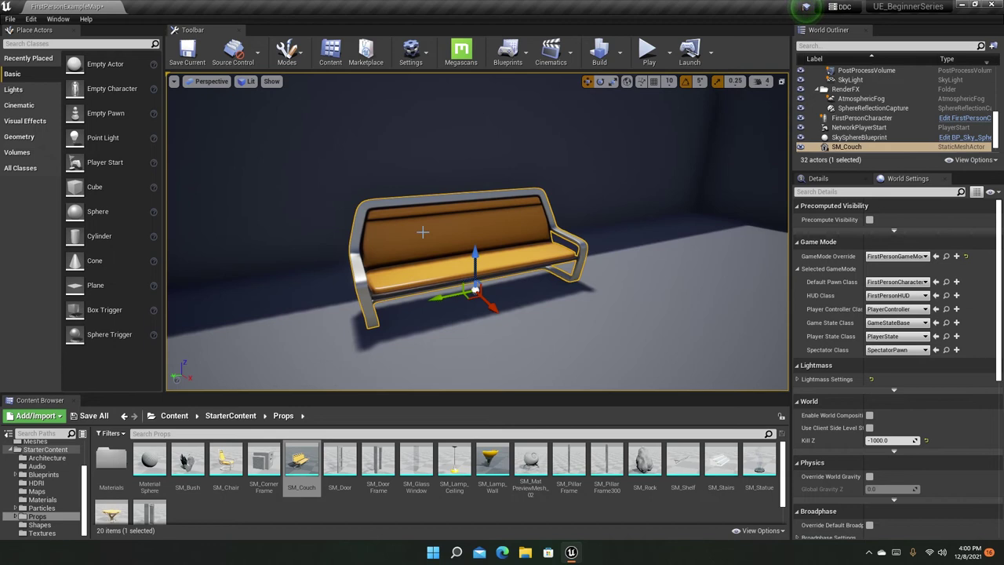
Step: Delete the SM_Couch prop from the level
key("Delete")
right_click_drag(422, 231, 356, 232)
key("a")
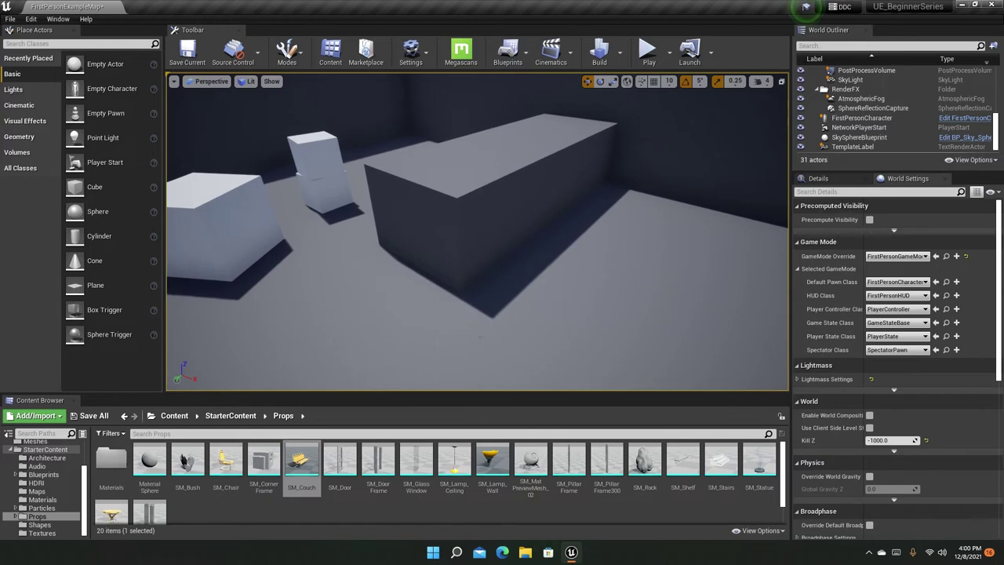
Step: Revisit the Meshes folder, then open the Materials folder inside StarterContent
left_click(354, 503)
left_click(186, 417)
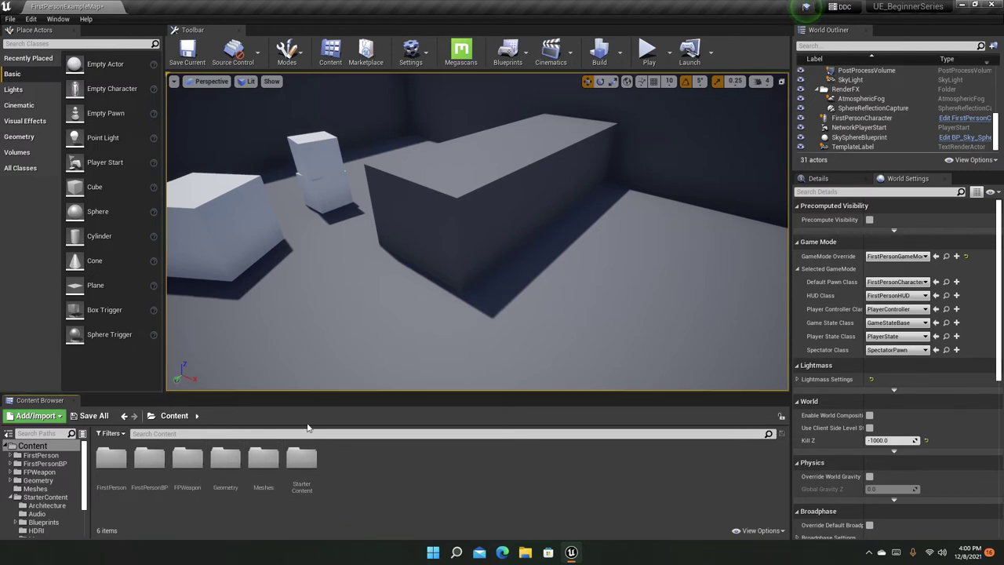
double_click(264, 459)
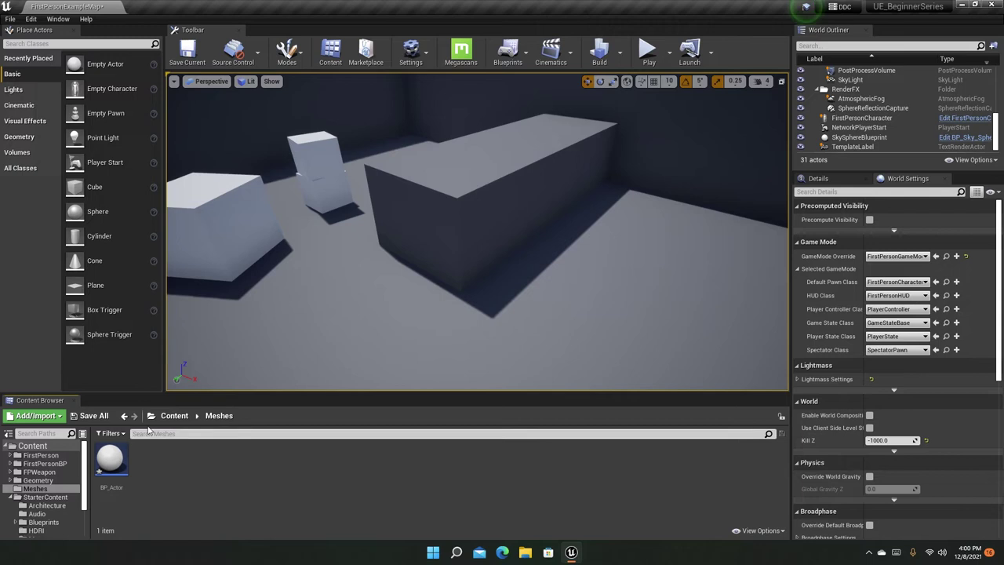
left_click(174, 416)
double_click(301, 459)
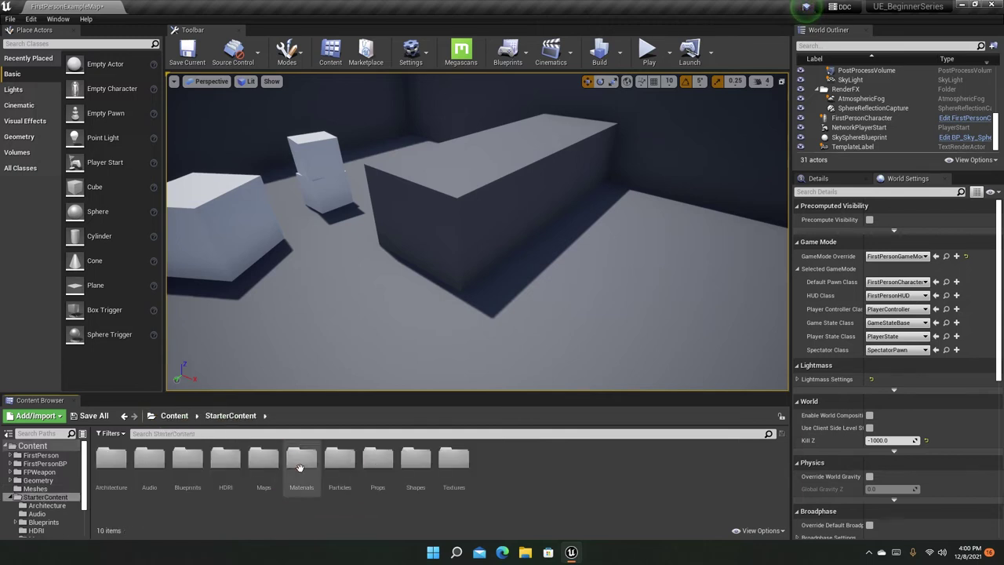
double_click(306, 476)
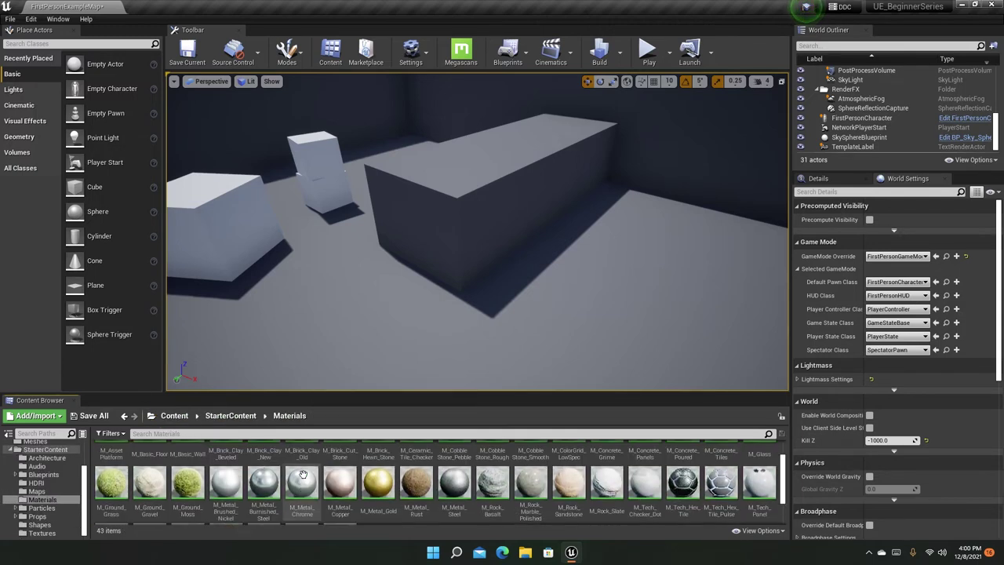
Step: Try to place the M_AssetPlatform, M_Basic_Floor and M_Brick_Cut_Stone materials in the empty sky
right_click_drag(477, 259, 533, 134)
right_click_drag(470, 142, 470, 137)
left_click_drag(110, 461, 513, 163)
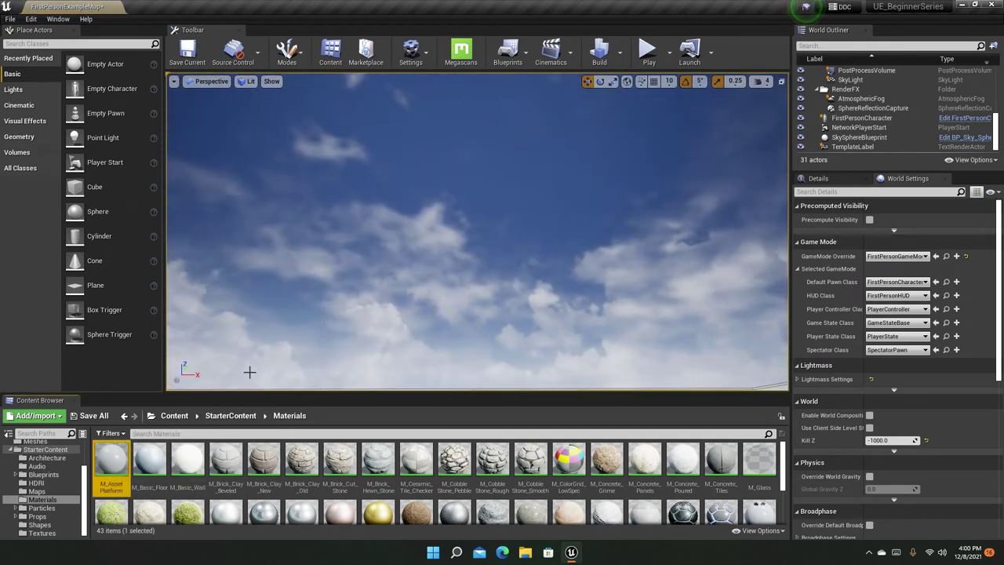
left_click_drag(121, 468, 457, 157)
left_click_drag(154, 466, 451, 192)
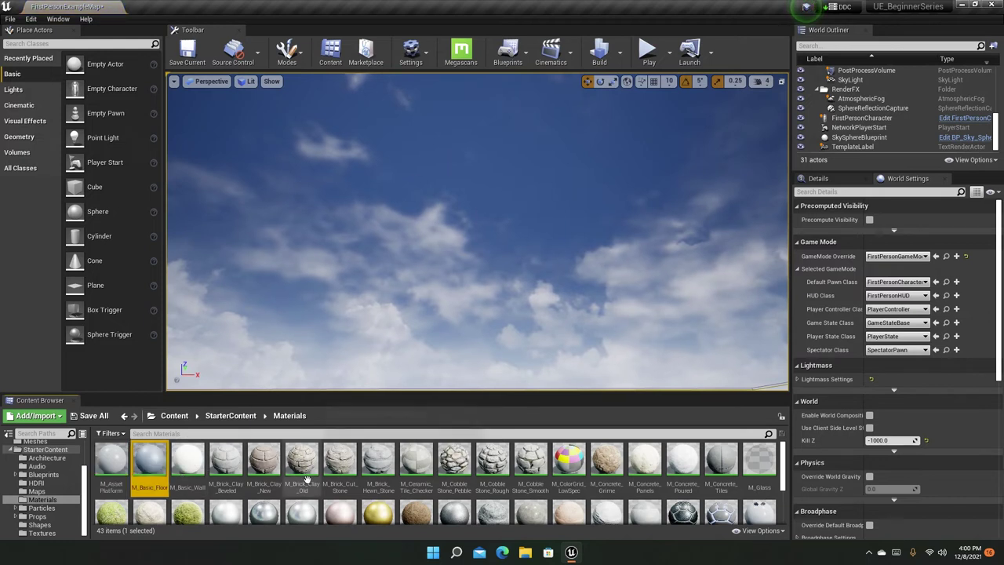
left_click_drag(336, 468, 518, 179)
Step: Apply the M_Brick_Cut_Stone material to the BigWall block, inspect it and undo the assignment
right_click_drag(393, 235, 408, 314)
key("w")
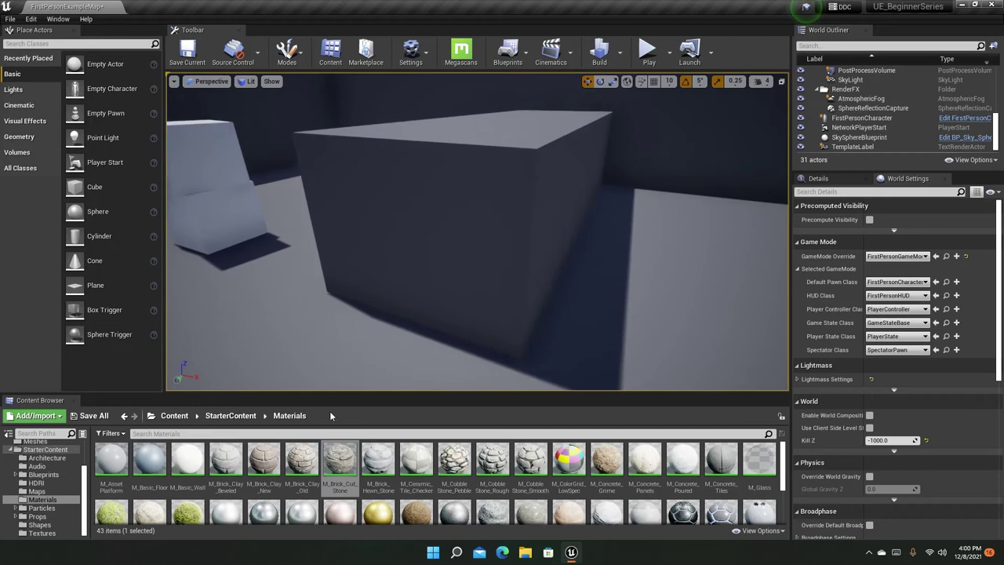
left_click_drag(340, 461, 460, 183)
right_click_drag(460, 184, 444, 259)
right_click_drag(409, 311, 399, 294)
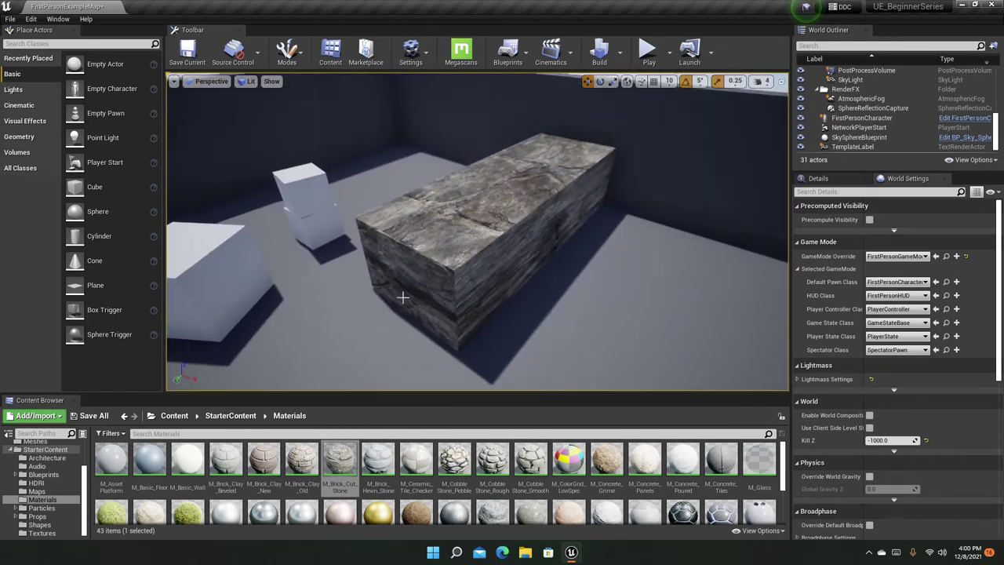
left_click(399, 294)
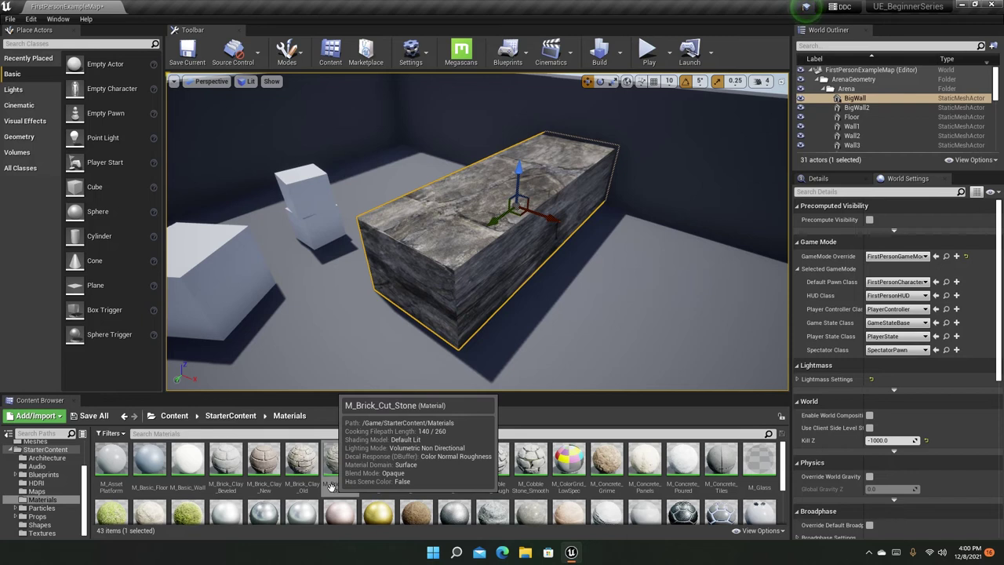
right_click_drag(472, 339, 523, 305)
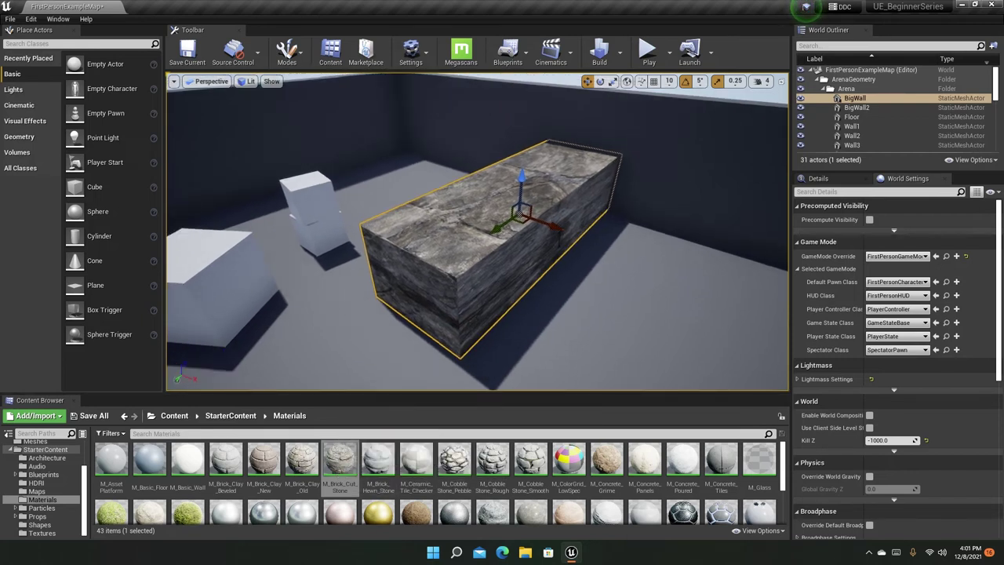
key("ctrl+z")
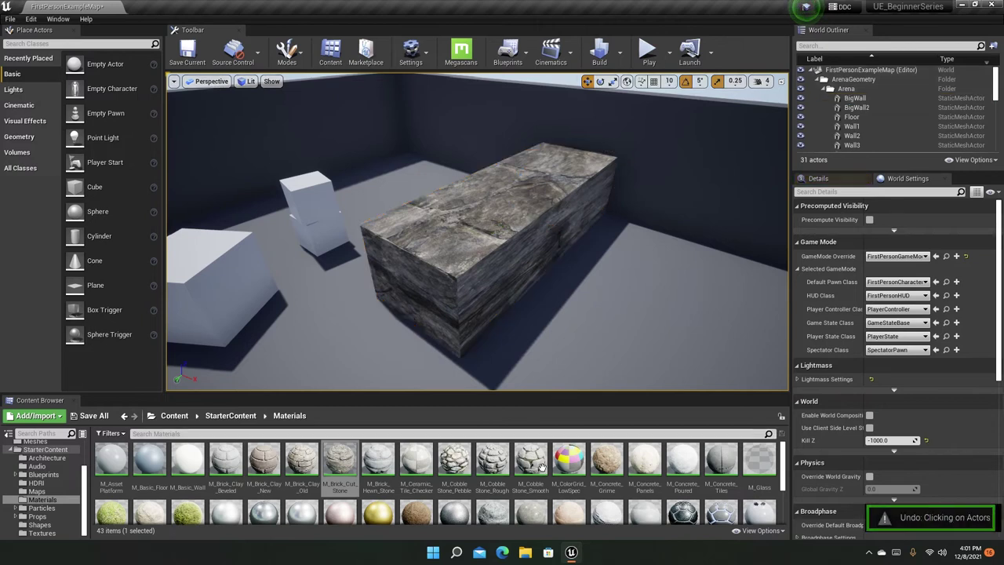
Step: Look through the FirstPerson folder and the Blueprints folder inside FirstPersonBP
left_click(235, 419)
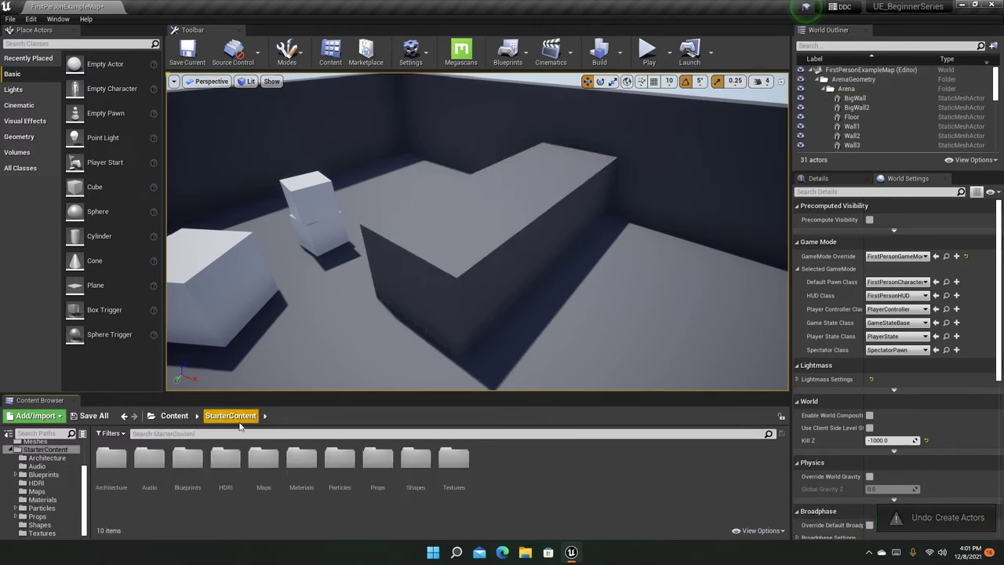
left_click(174, 416)
double_click(111, 459)
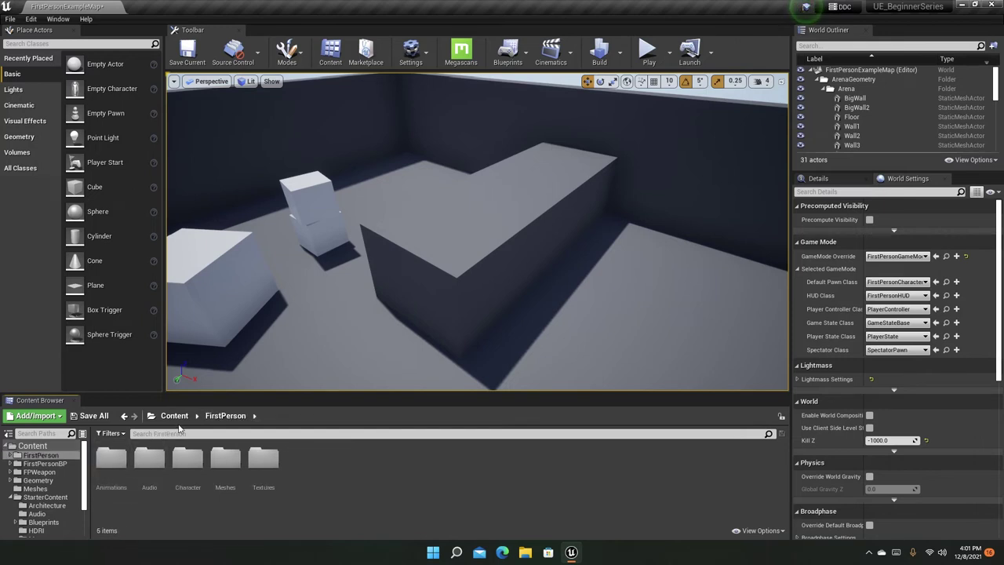
left_click(174, 416)
double_click(149, 470)
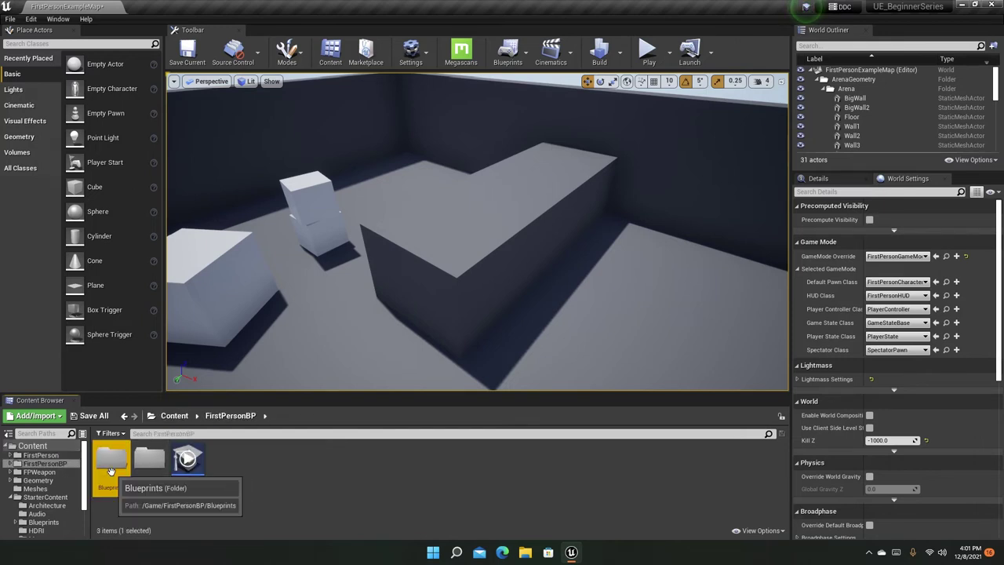
double_click(112, 462)
mouse_move(156, 457)
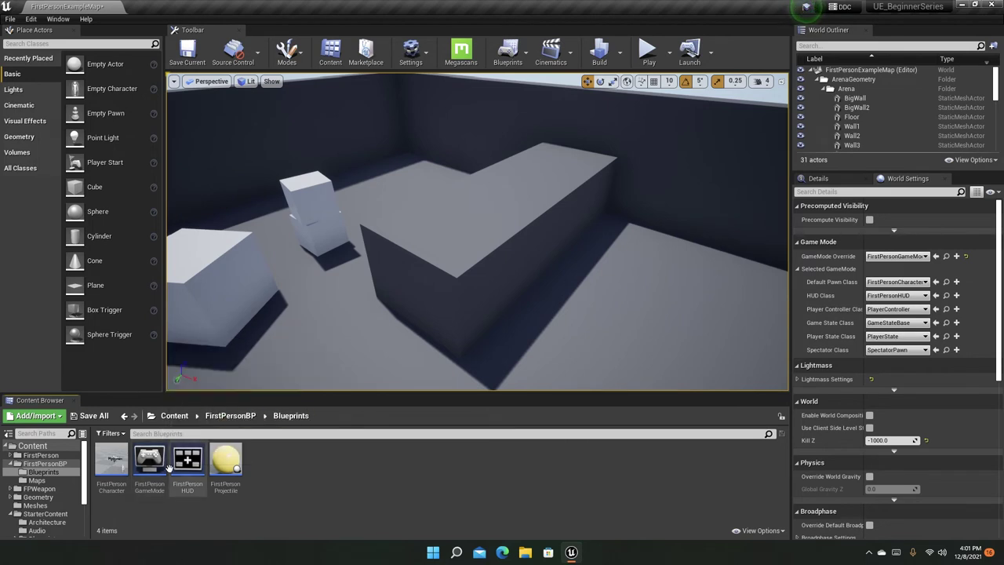
Step: Try to place the FirstPersonGameMode Blueprint at several spots in the level, including around the large block
left_click_drag(169, 483, 585, 215)
right_click_drag(585, 215, 440, 227)
right_click_drag(518, 251, 514, 253)
left_click_drag(149, 463, 506, 270)
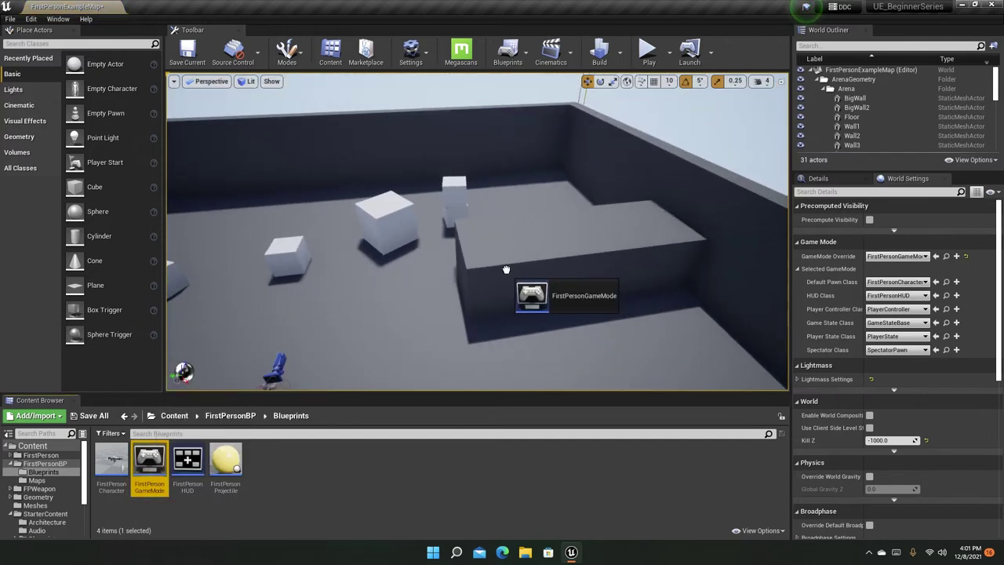
left_click_drag(149, 463, 629, 310)
mouse_move(629, 310)
right_mouse_down()
mouse_move(612, 308)
mouse_move(635, 302)
right_mouse_up()
left_click_drag(147, 461, 547, 252)
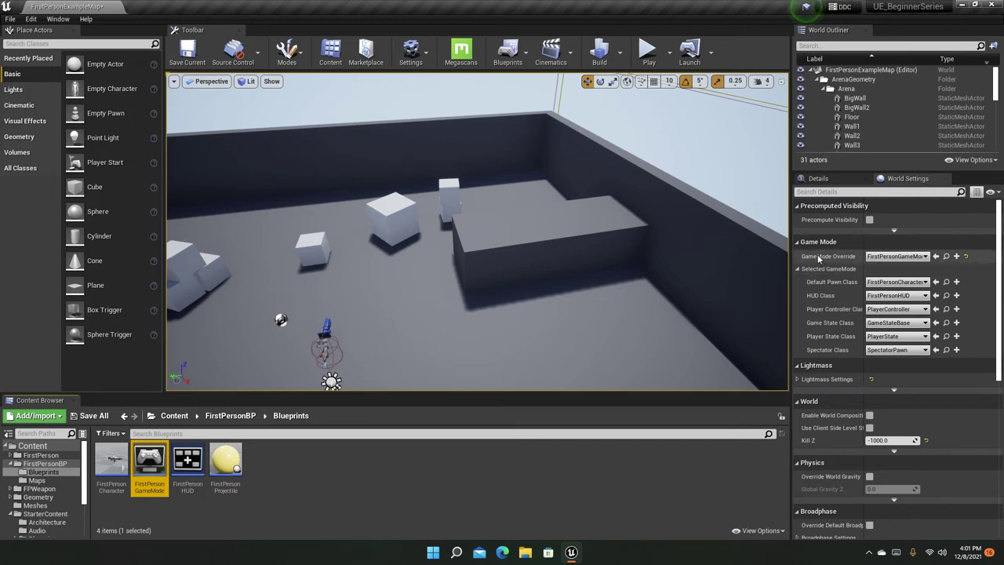
Step: Review the GameMode Override choices in World Settings, then inspect the FirstPersonGameMode class defaults and close its editor
left_click(898, 257)
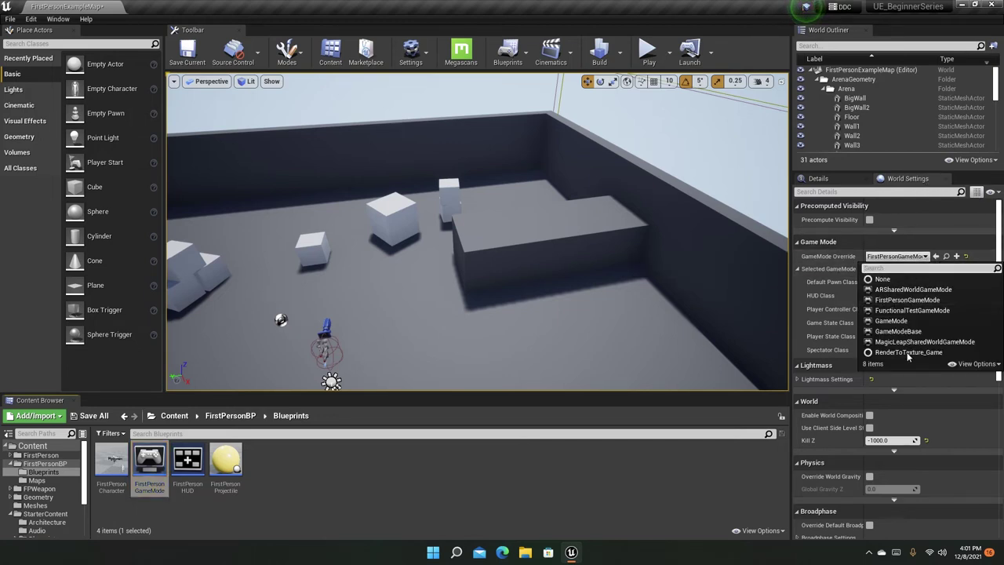
double_click(149, 462)
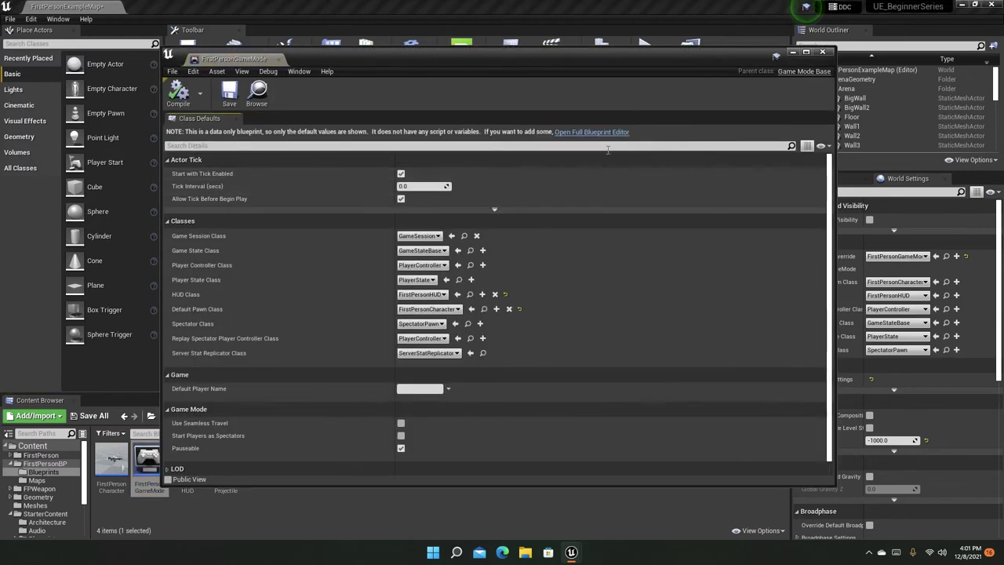
left_click(822, 51)
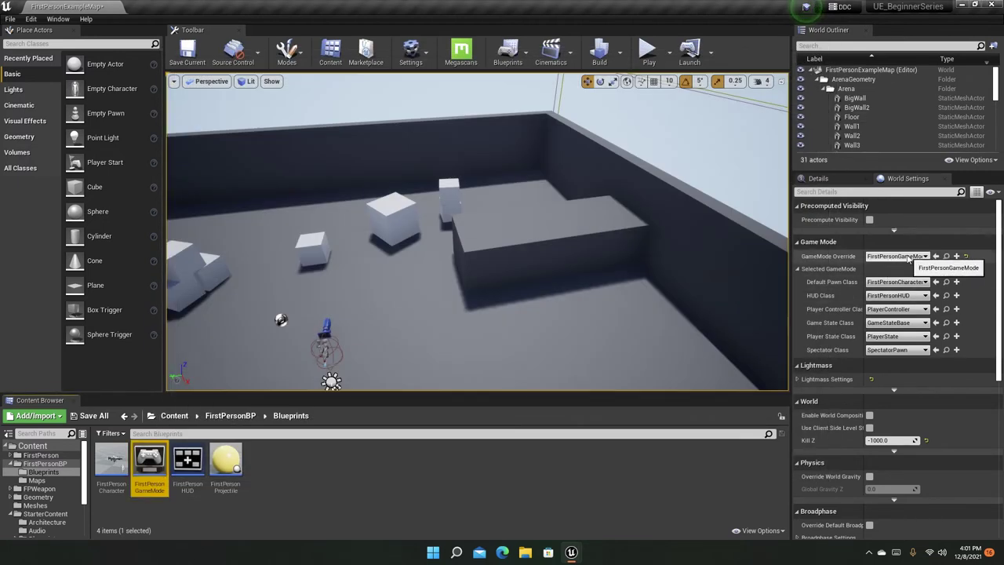
right_click_drag(502, 319, 463, 380)
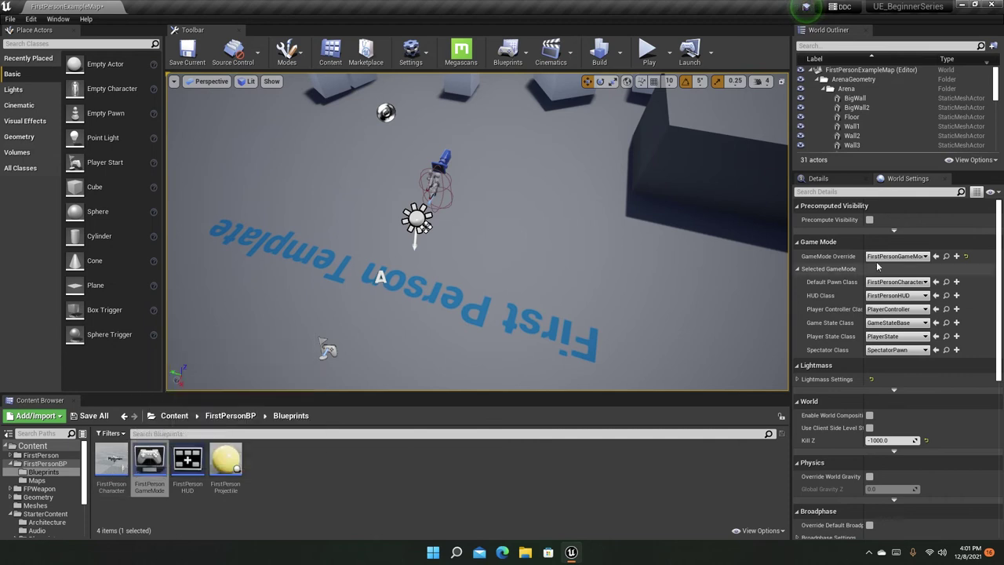
left_click(29, 20)
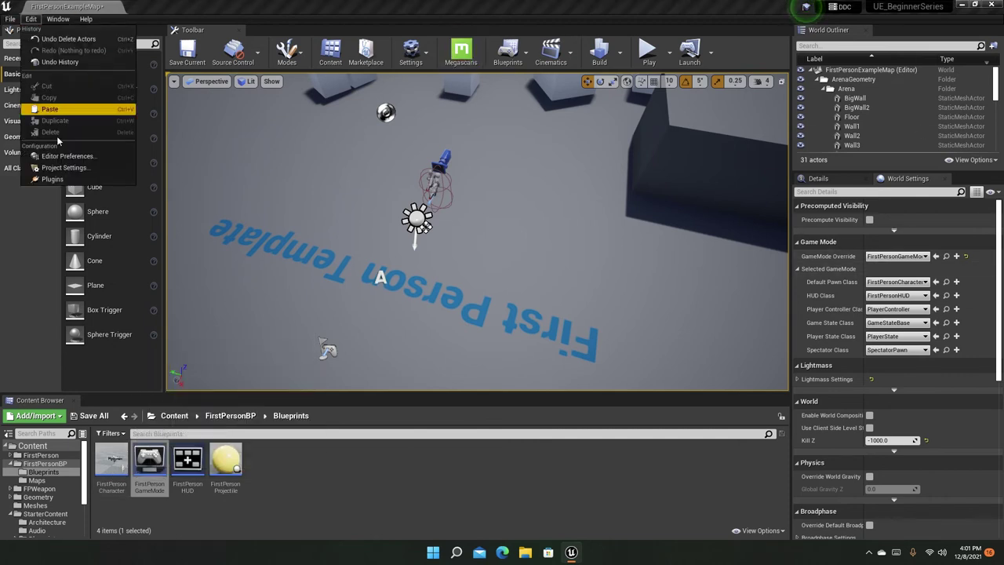
left_click(564, 515)
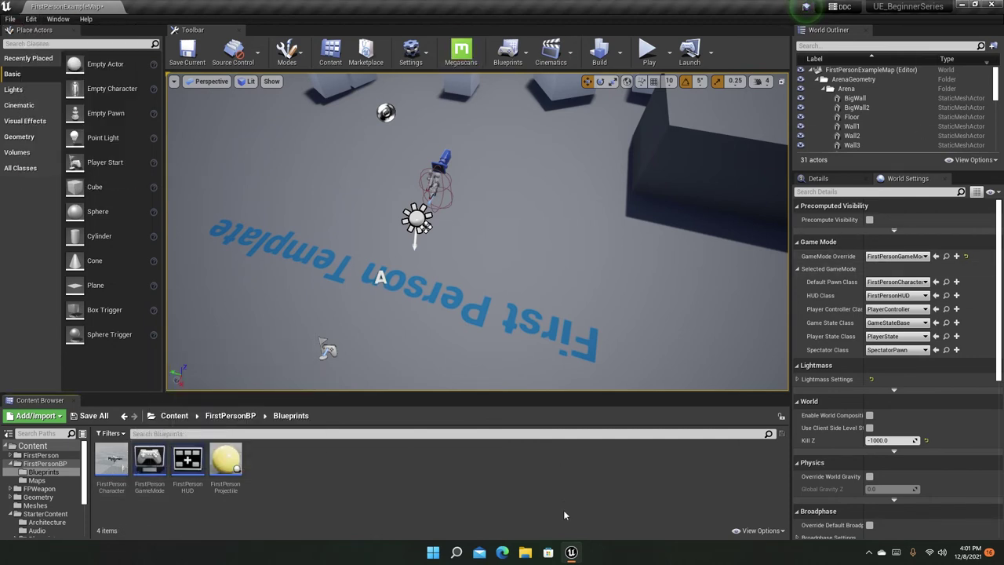
Step: Try to place FirstPersonGameMode on the level floor, then assign it as the GameMode Override in World Settings
right_click_drag(477, 231, 549, 235)
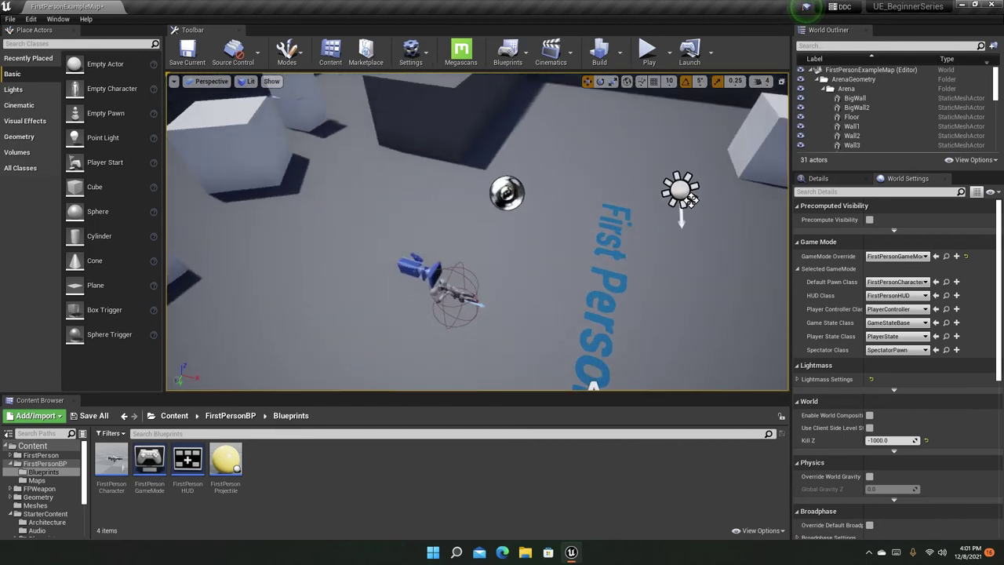
left_click_drag(149, 459, 432, 163)
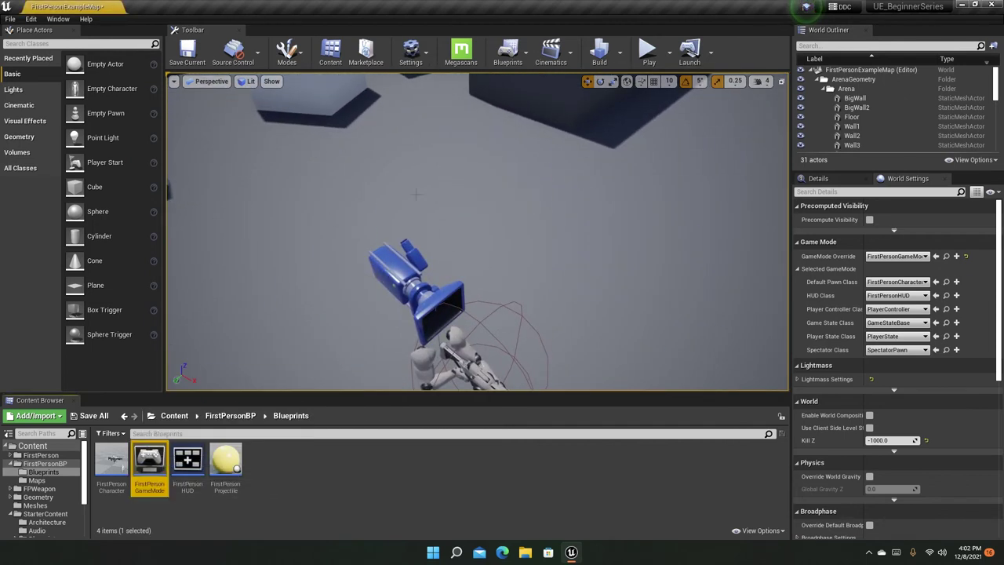
left_click_drag(141, 467, 891, 254)
right_click_drag(549, 235, 470, 196)
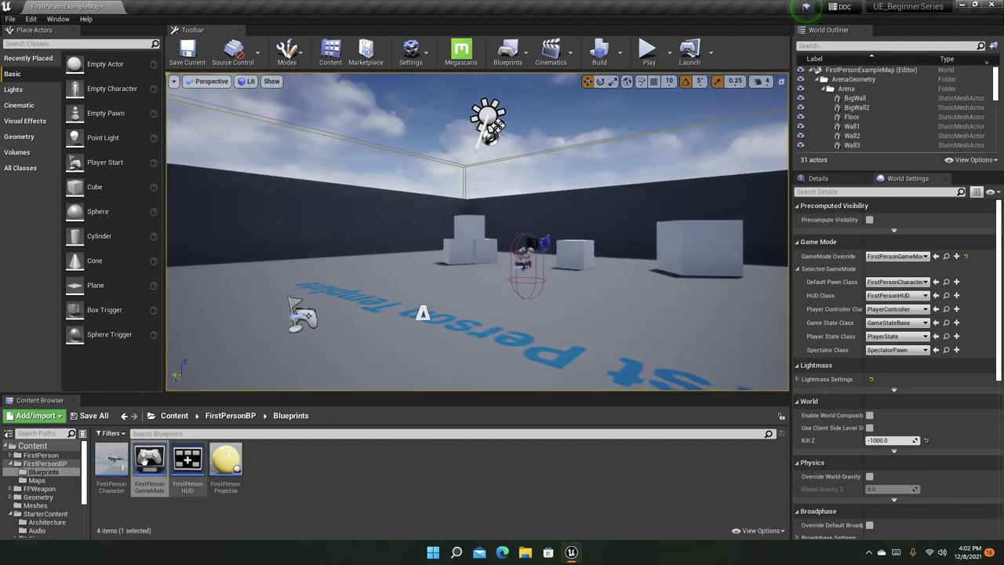
Step: Open the Meshes folder under Content and delete the BP_Actor Blueprint
left_click(173, 416)
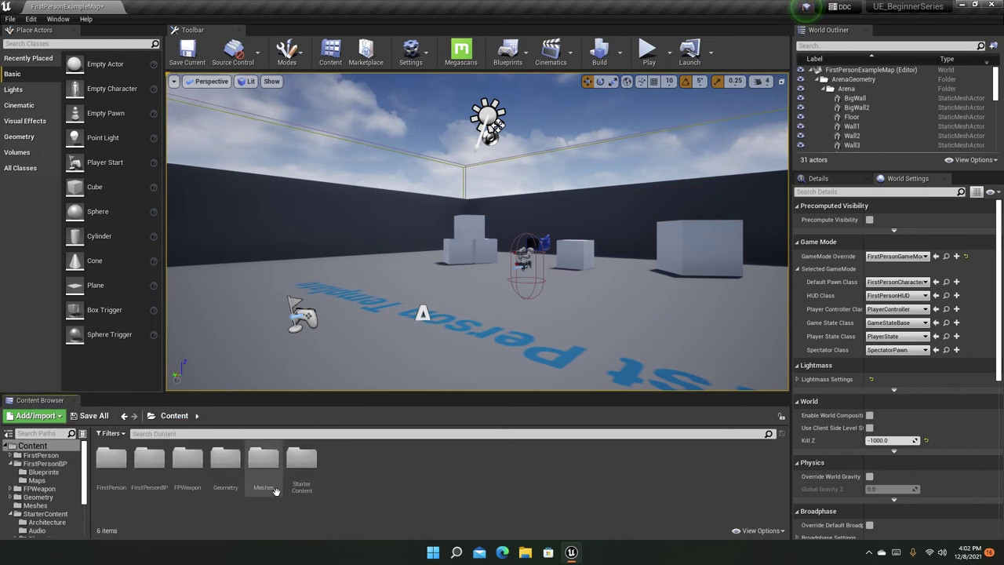
double_click(264, 462)
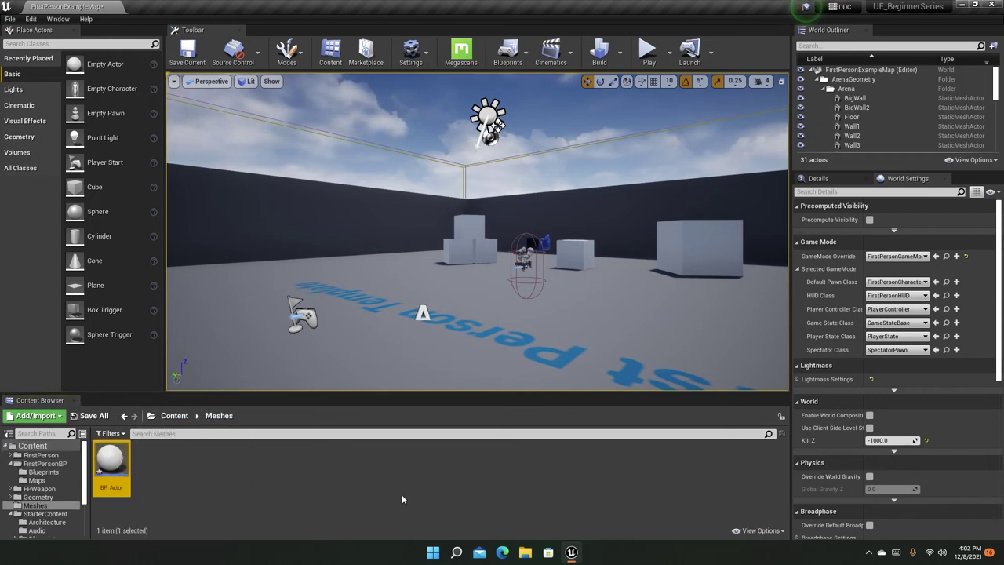
key("Delete")
left_click(424, 442)
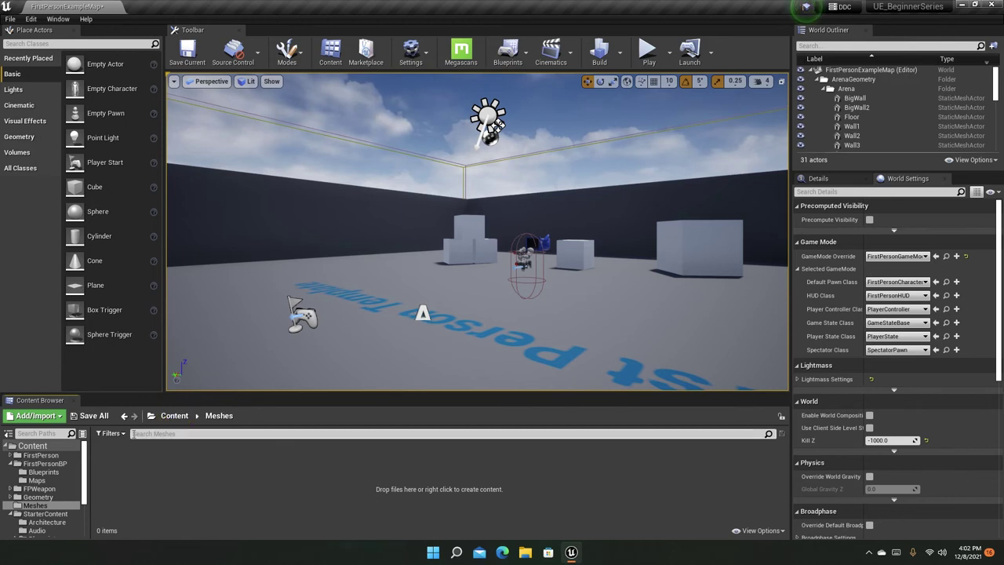
Step: Return to the Content root folder and filter its assets by Static Mesh
left_click(174, 416)
left_click(118, 438)
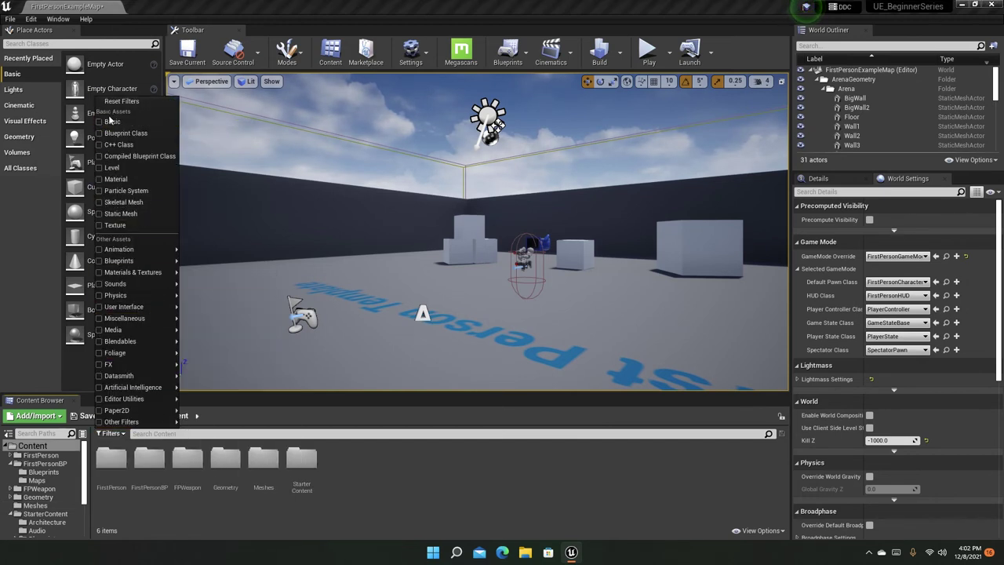
mouse_move(118, 250)
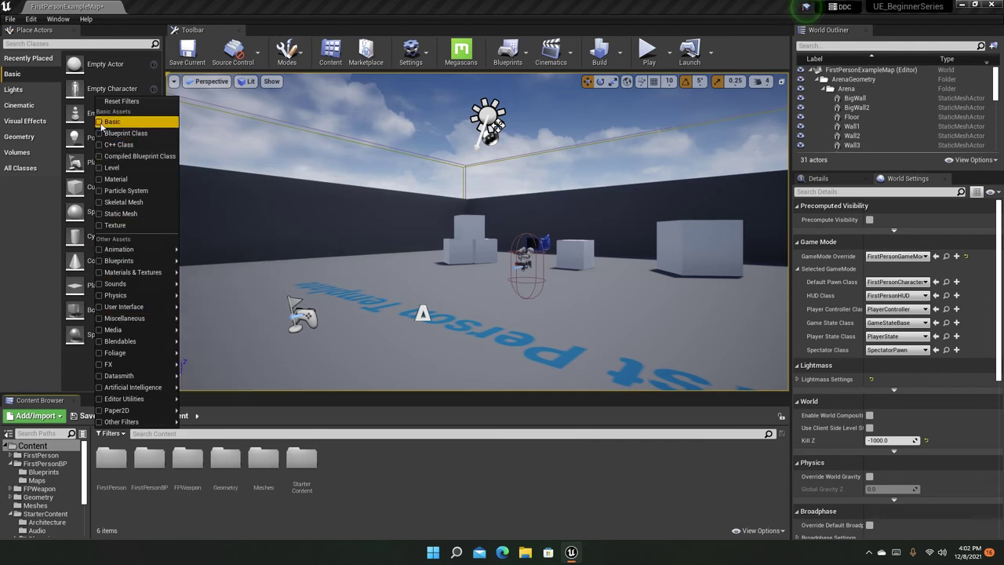
left_click(102, 214)
left_click(353, 443)
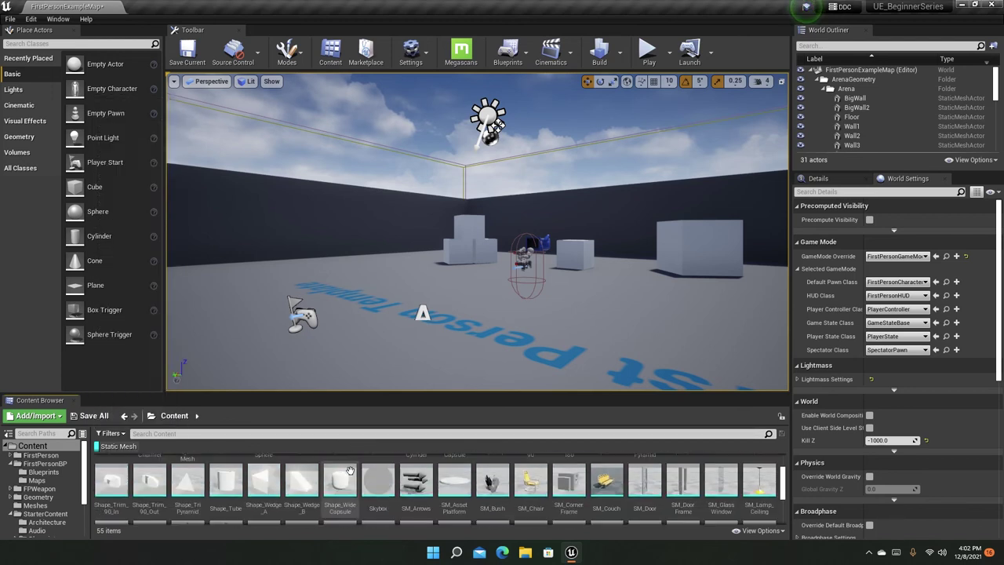
Step: Look through the filtered static meshes of the whole Content folder and of the StarterContent folder
scroll(389, 480, "up", 2)
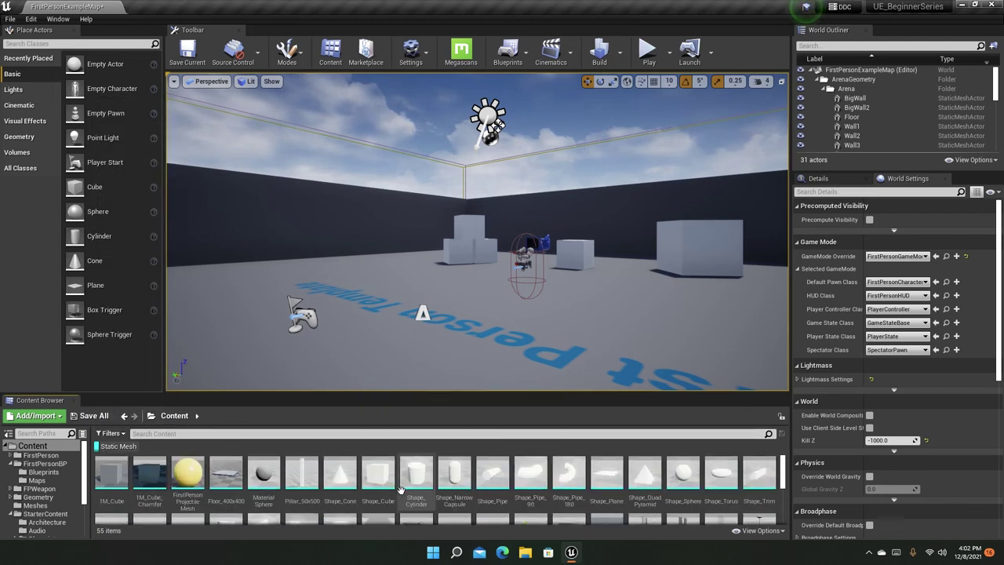
scroll(398, 491, "down", 5)
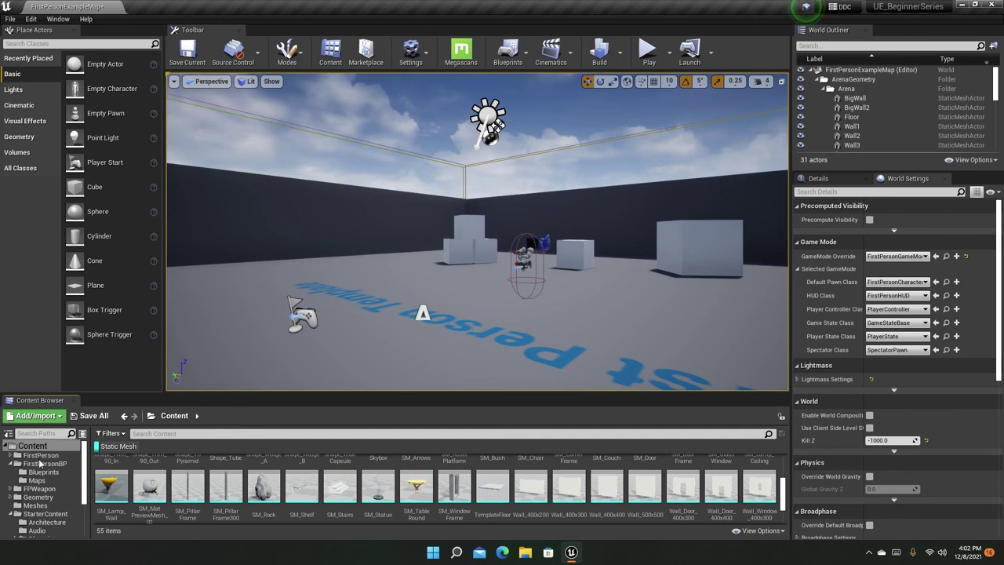
scroll(31, 478, "down", 2)
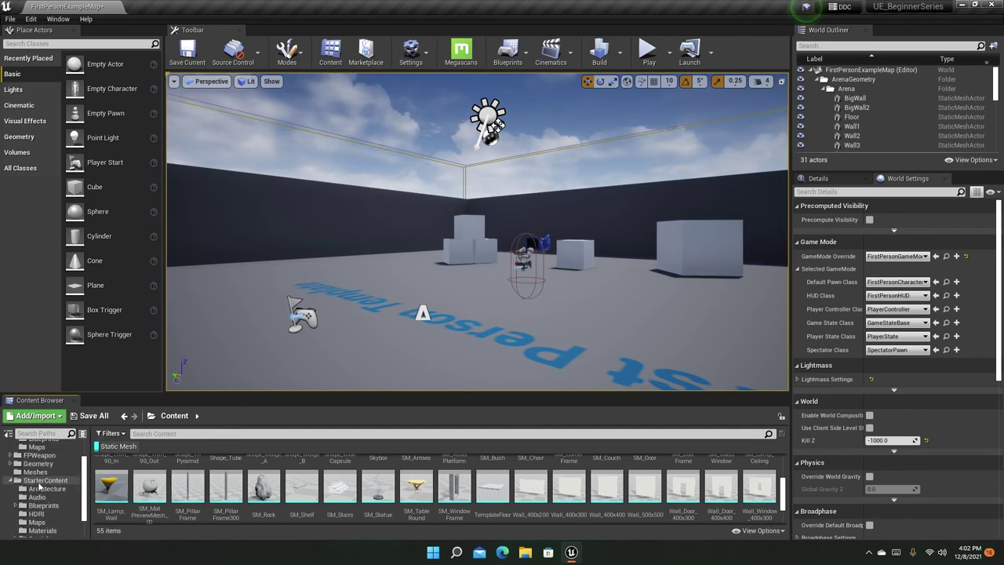
left_click(45, 480)
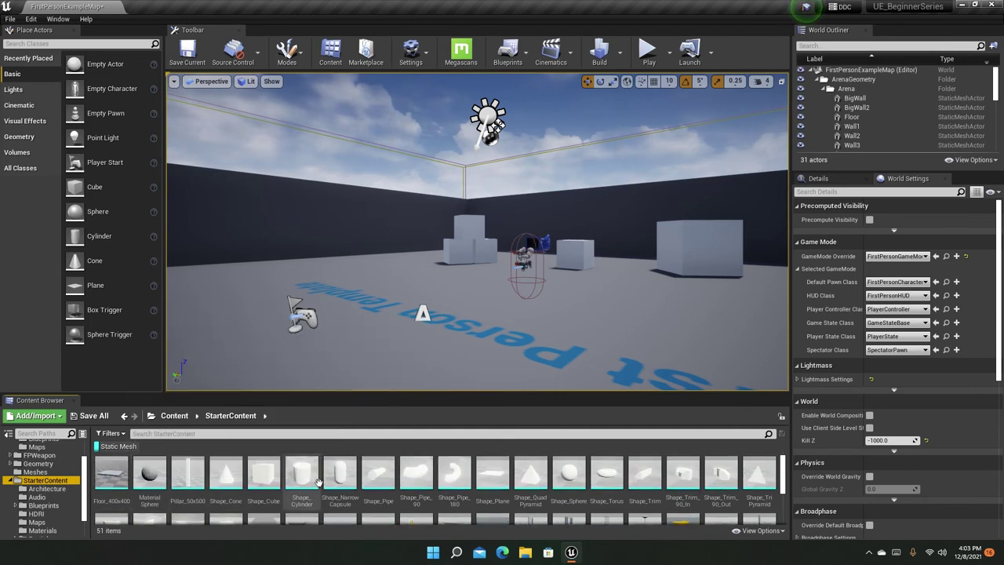
scroll(293, 482, "down", 2)
scroll(78, 487, "down", 3)
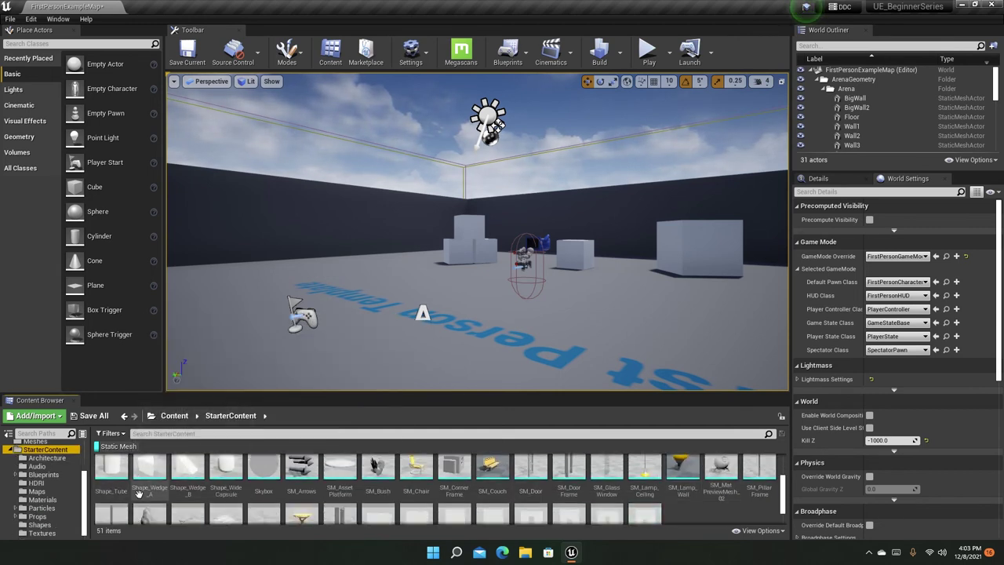
scroll(410, 496, "down", 2)
scroll(45, 486, "up", 3)
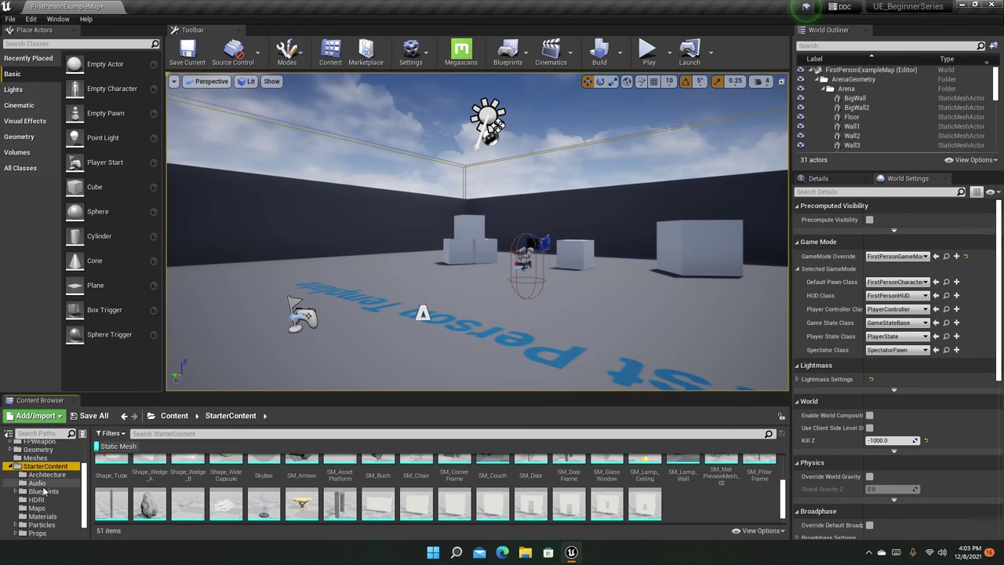
scroll(95, 506, "up", 3)
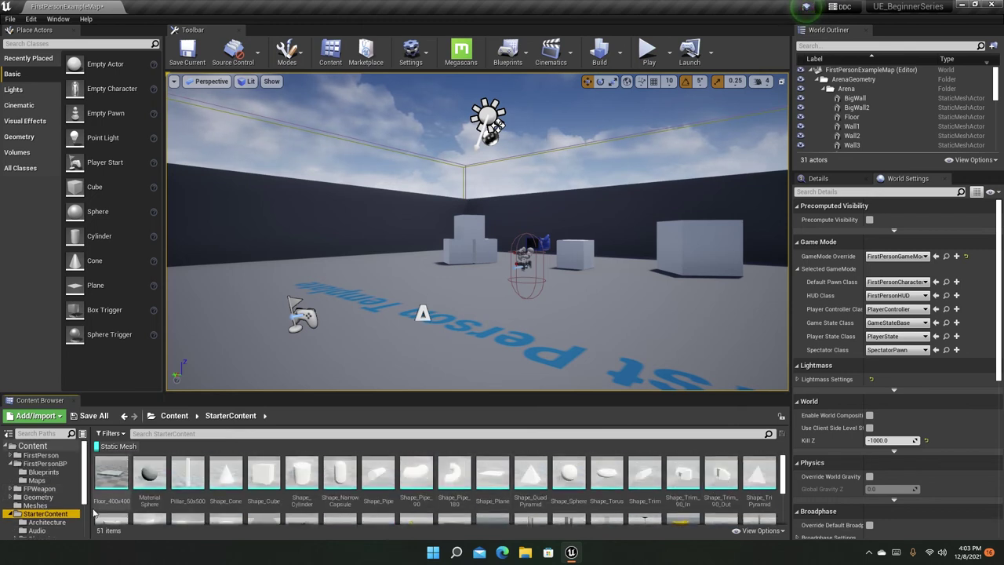
Step: Check the FirstPersonBP, FirstPerson and Geometry folders for static meshes with the filter active
left_click(47, 466)
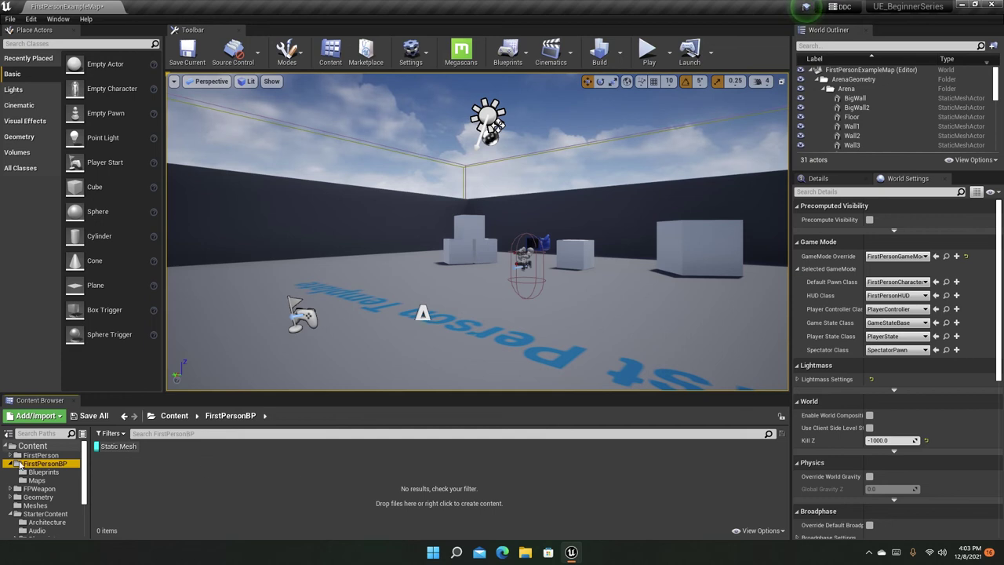
left_click(35, 455)
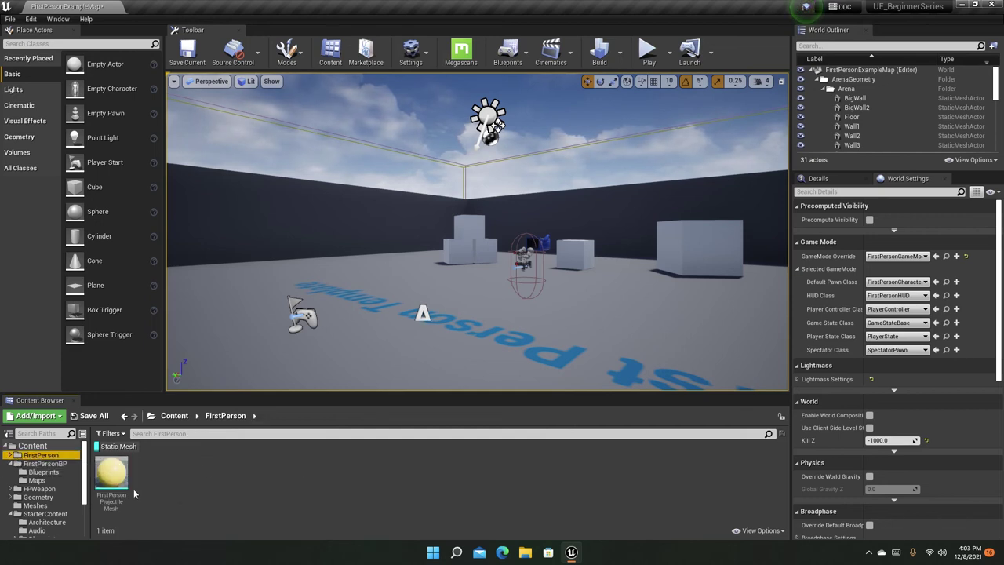
mouse_move(110, 480)
scroll(50, 513, "down", 3)
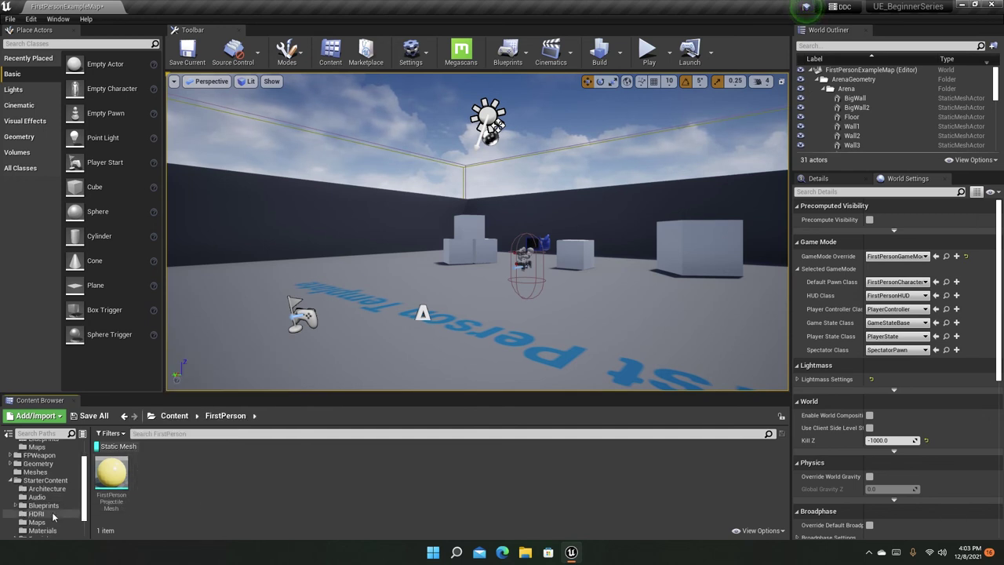
scroll(51, 514, "up", 2)
left_click(40, 466)
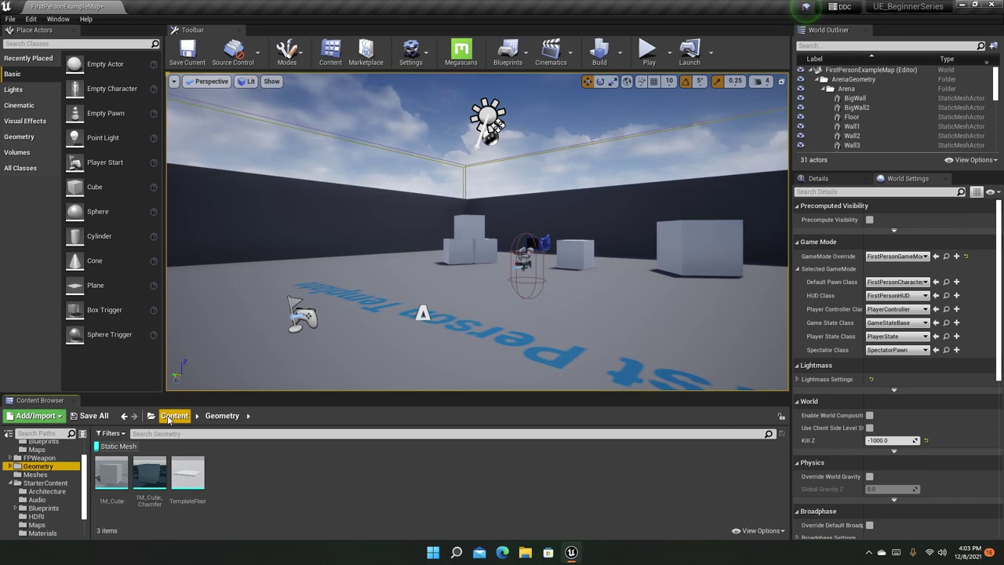
Step: Return to the Content root folder and switch the Static Mesh filter off and back on
left_click(173, 416)
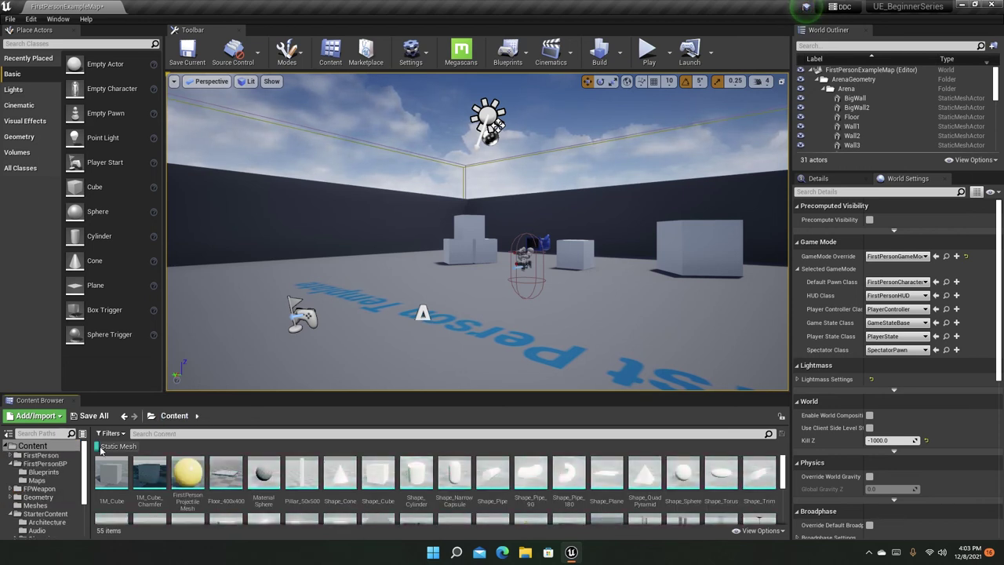
left_click(116, 447)
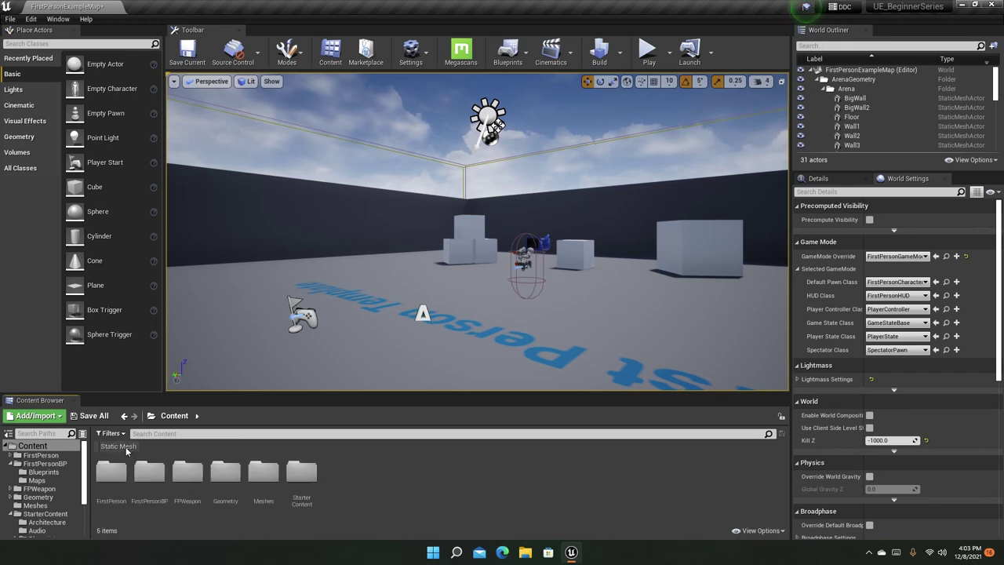
left_click(125, 449)
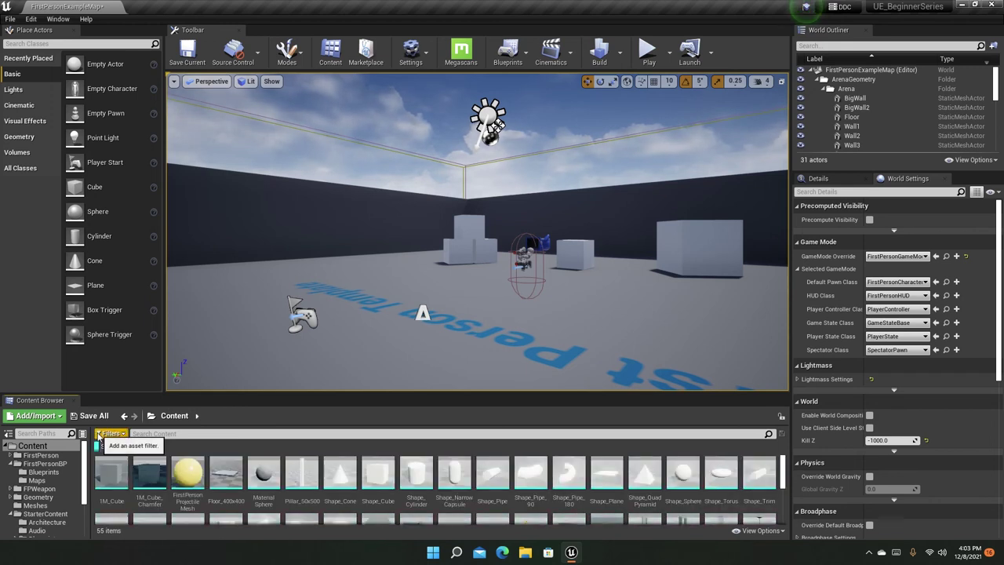
Step: Add the Texture filter alongside Static Mesh and look through the assets in Content
left_click(110, 433)
left_click(114, 222)
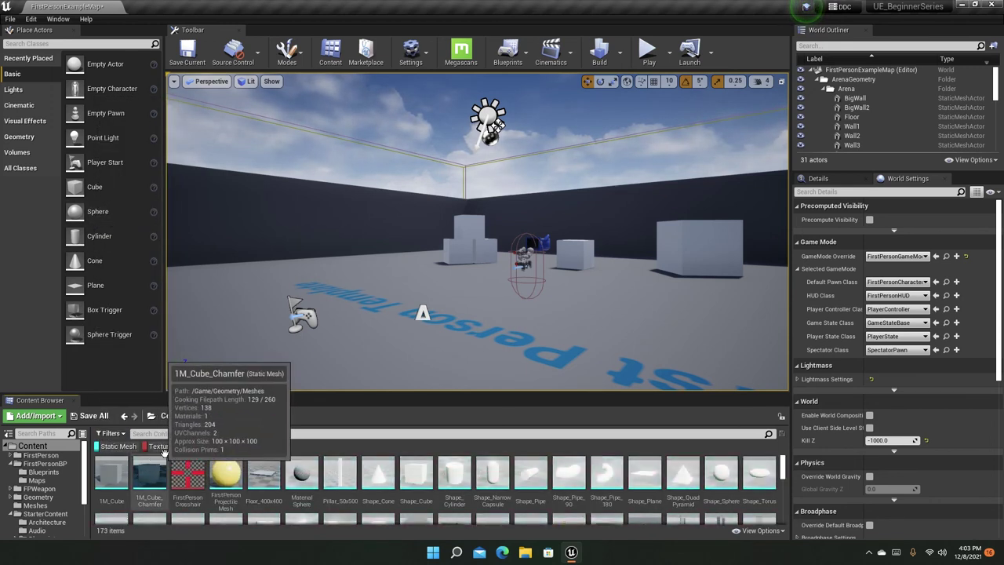
scroll(273, 502, "down", 1)
scroll(273, 502, "down", 1)
scroll(235, 495, "up", 3)
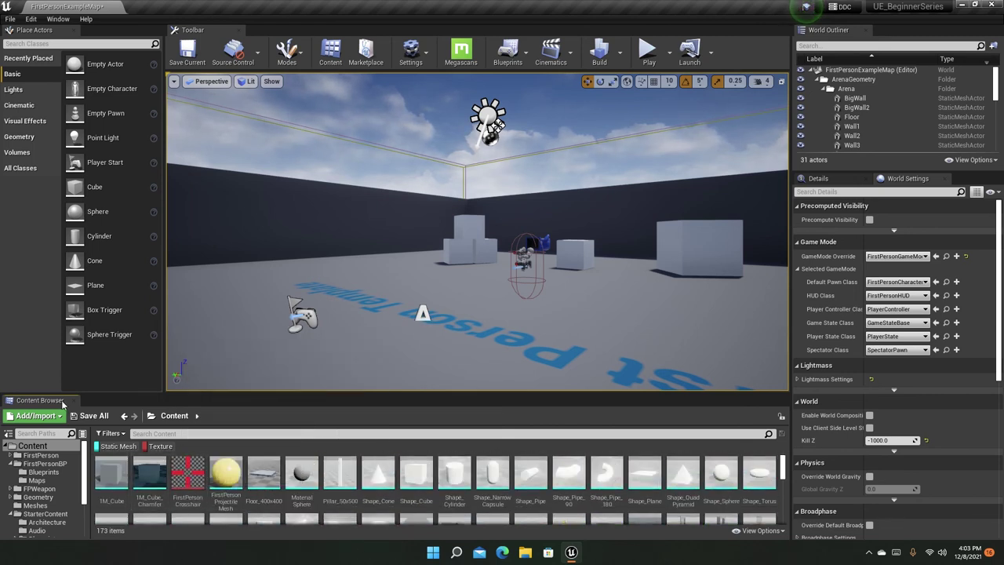
Step: Add the Blueprint Class filter to the active Static Mesh and Texture filters, then reopen the filter choices
left_click(110, 433)
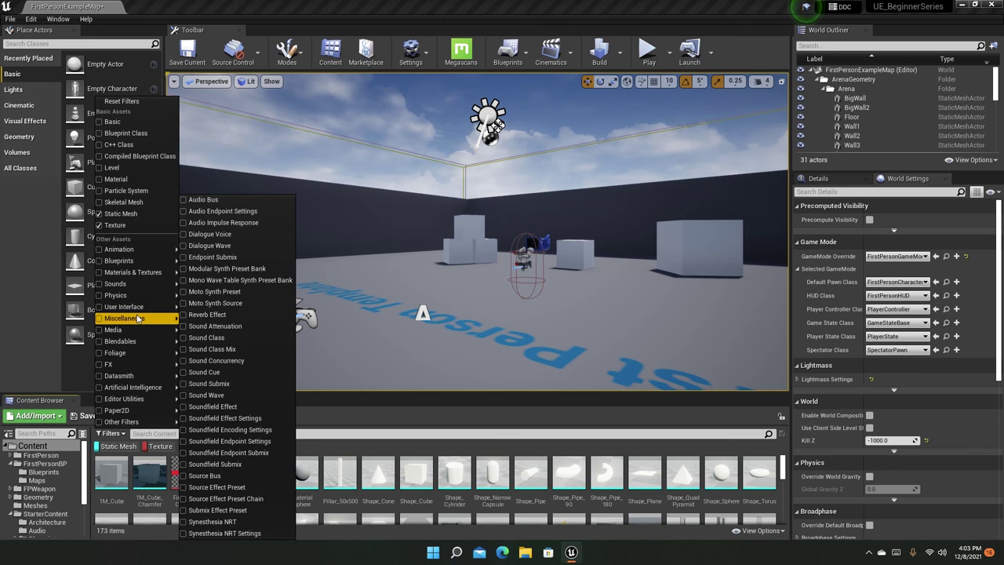
left_click(132, 134)
left_click(110, 433)
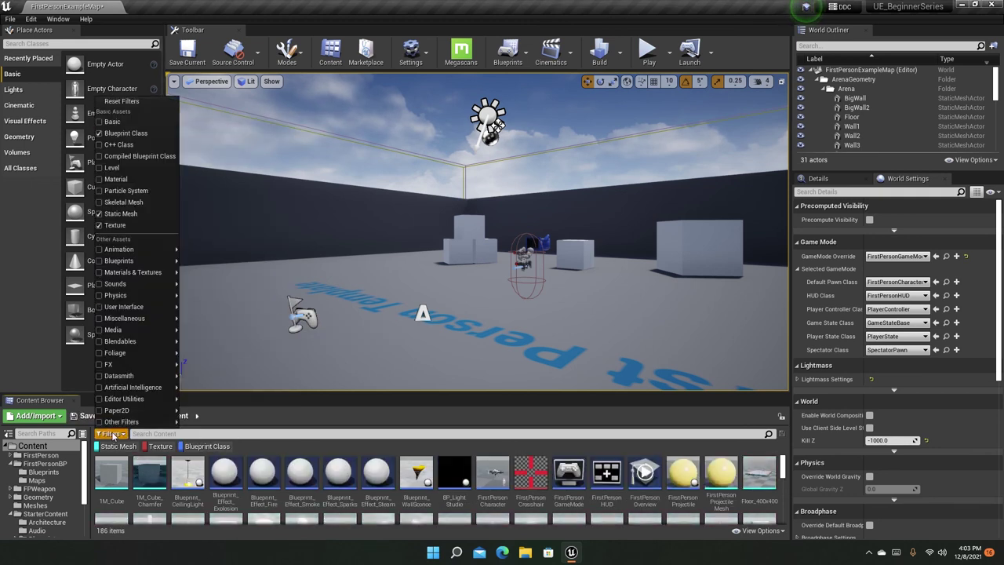
Step: Add the Float Curve and Blend Space 1D filters to the active ones and look through the filtered assets in Content
mouse_move(135, 321)
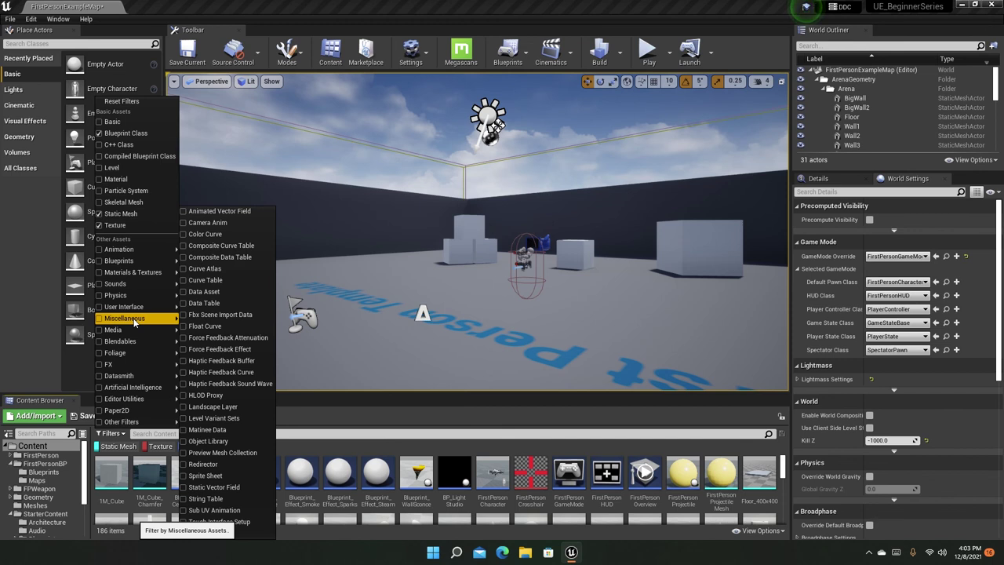
left_click(219, 326)
left_click(118, 433)
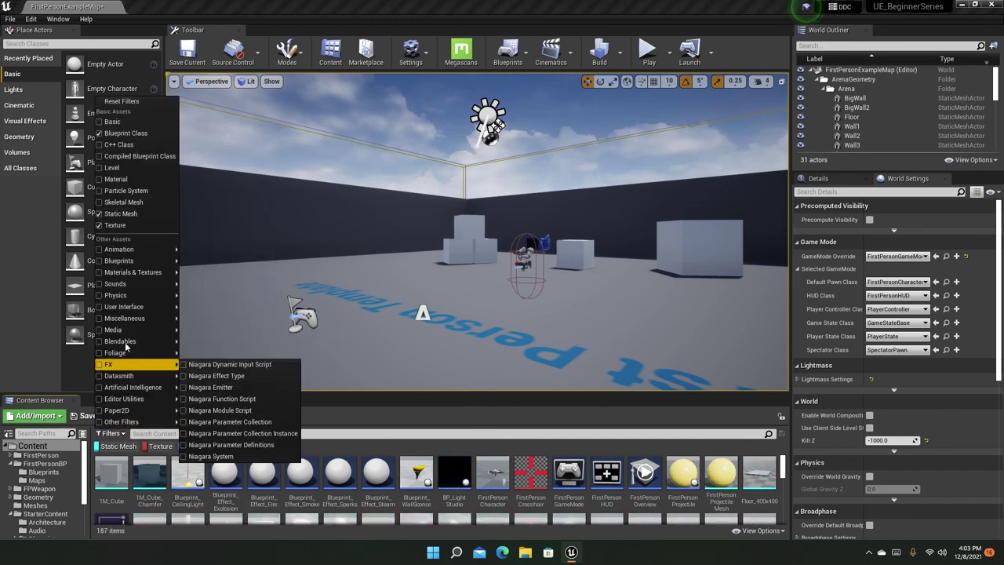
mouse_move(130, 250)
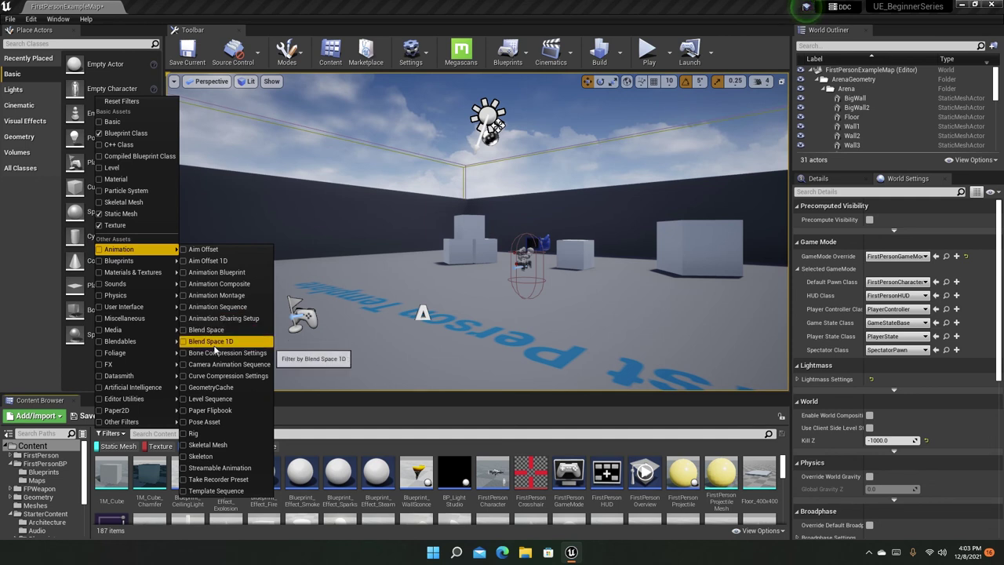
left_click(210, 342)
scroll(392, 471, "down", 10)
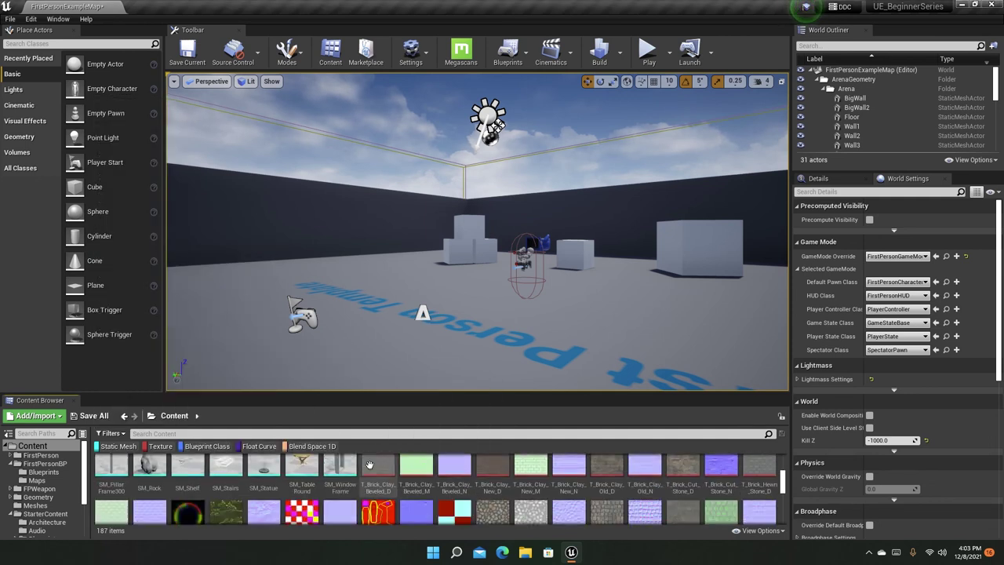
scroll(392, 470, "down", 5)
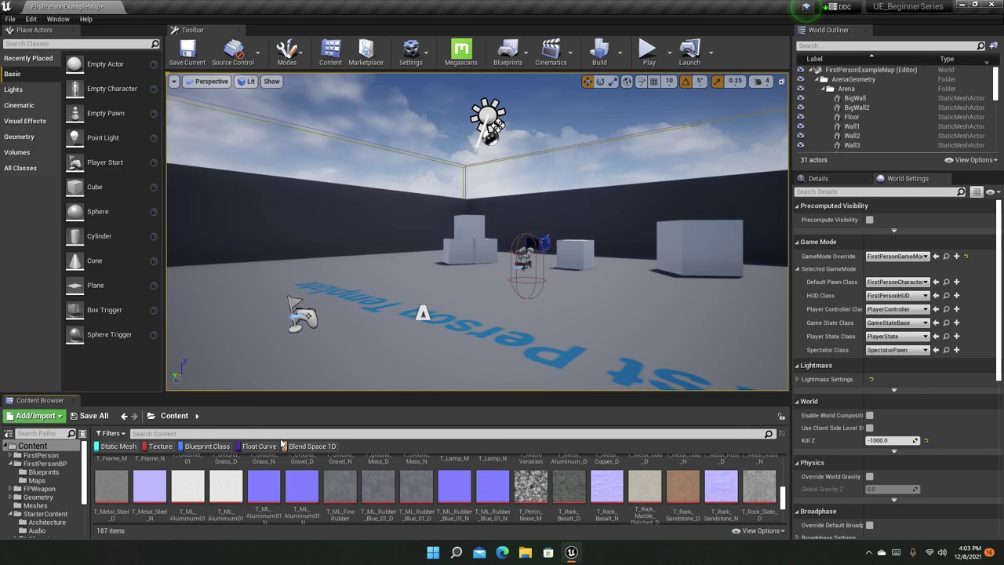
Step: Switch off the Float Curve, Blueprint Class and Texture filters to review the static meshes, then remove all filters
left_click(265, 446)
left_click(207, 446)
left_click(145, 448)
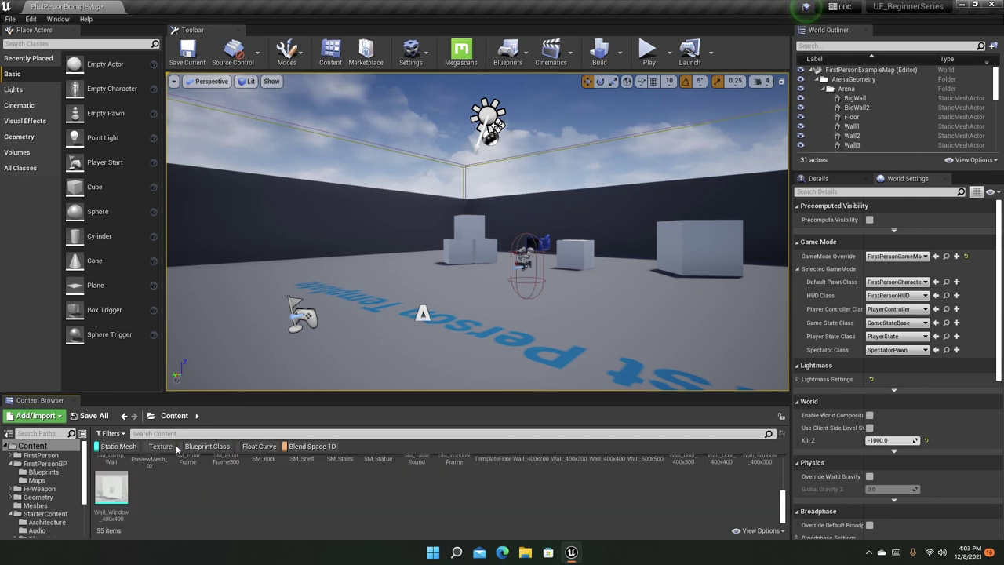
scroll(234, 455, "up", 5)
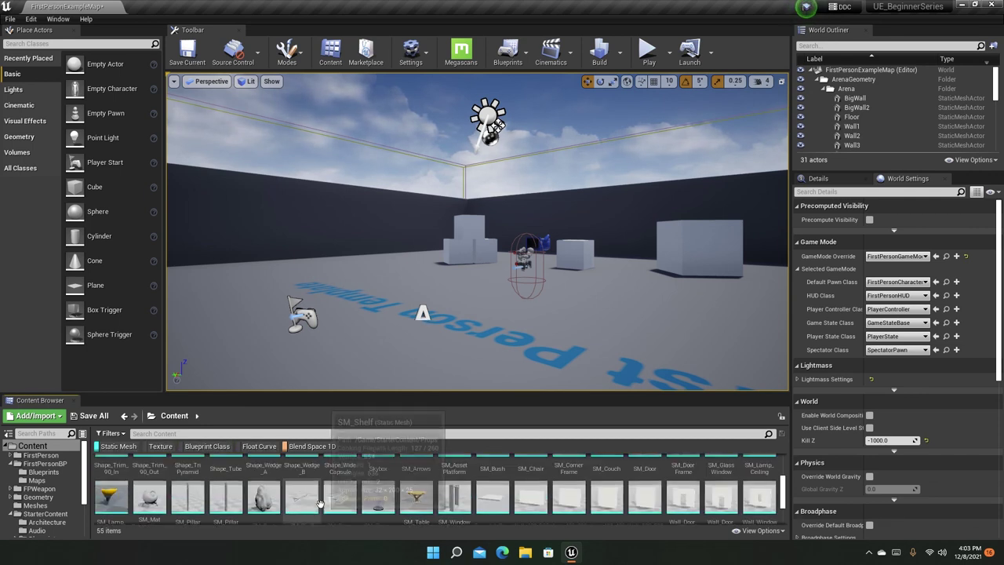
right_click(122, 449)
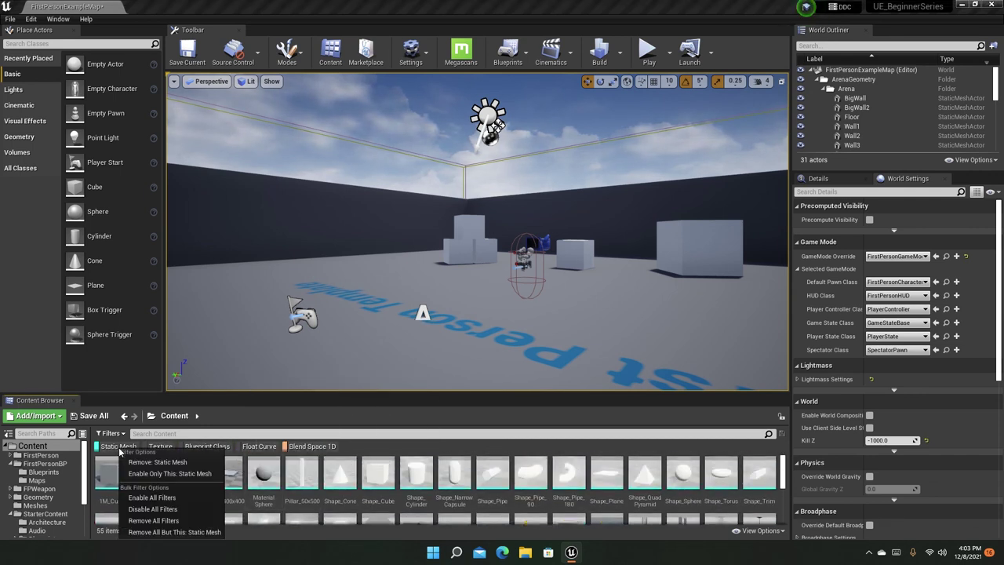
left_click(166, 523)
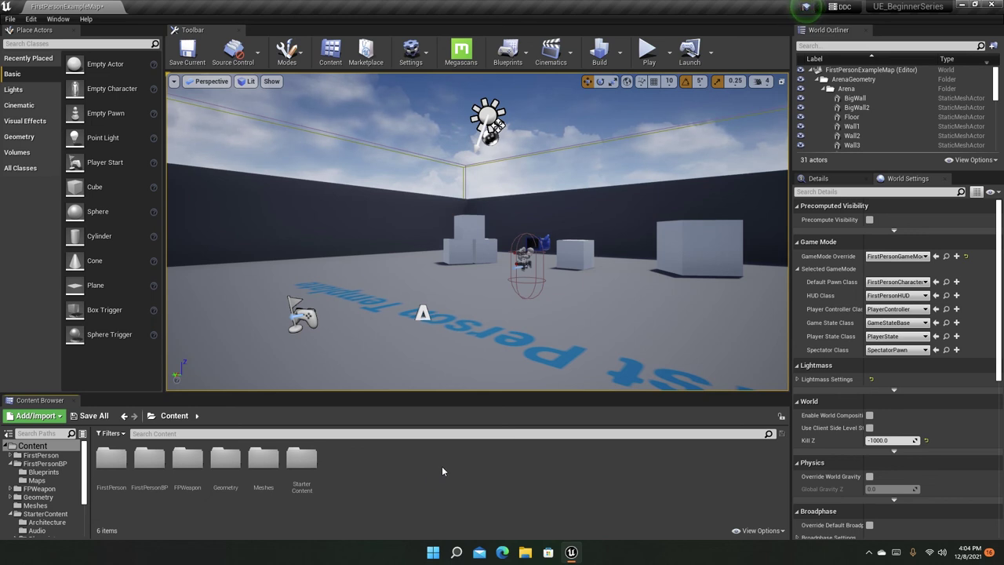
Step: Look inside the Meshes folder and return to the Content root folder
double_click(264, 463)
left_click(175, 417)
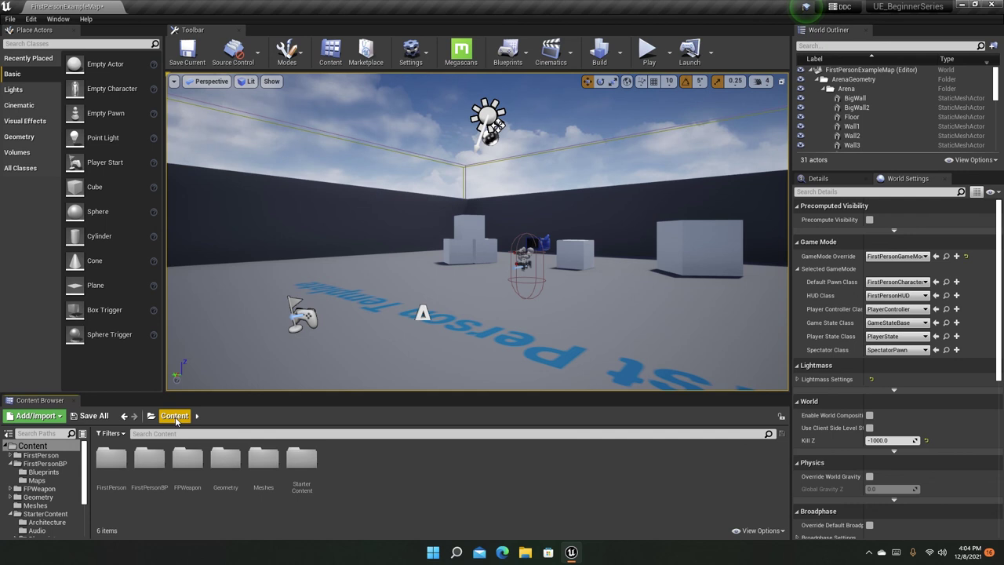
left_click(266, 483)
double_click(267, 484)
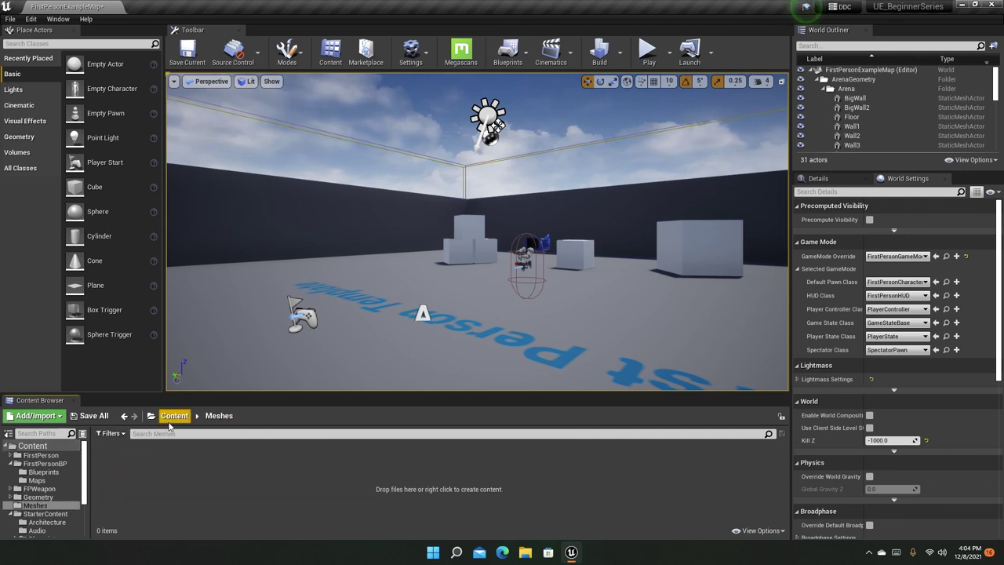
left_click(171, 421)
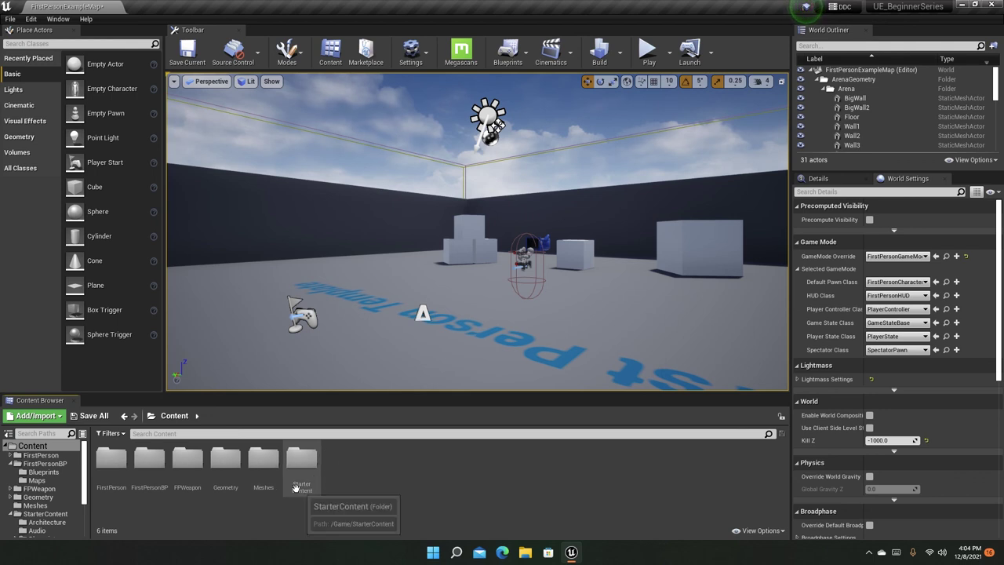
Step: Create a new folder named Textures in the Content root and clear the folder selection
right_click(397, 487)
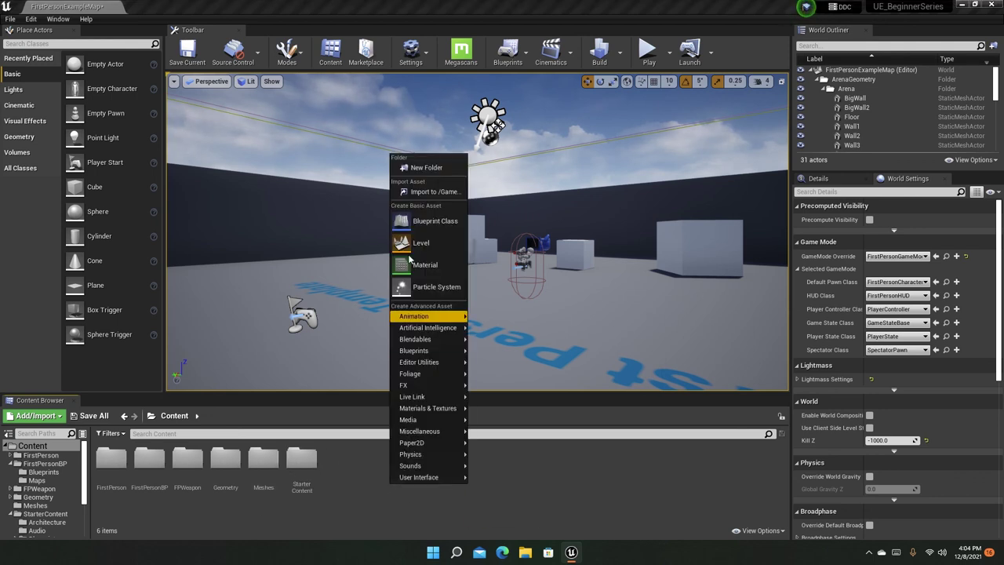
left_click(426, 167)
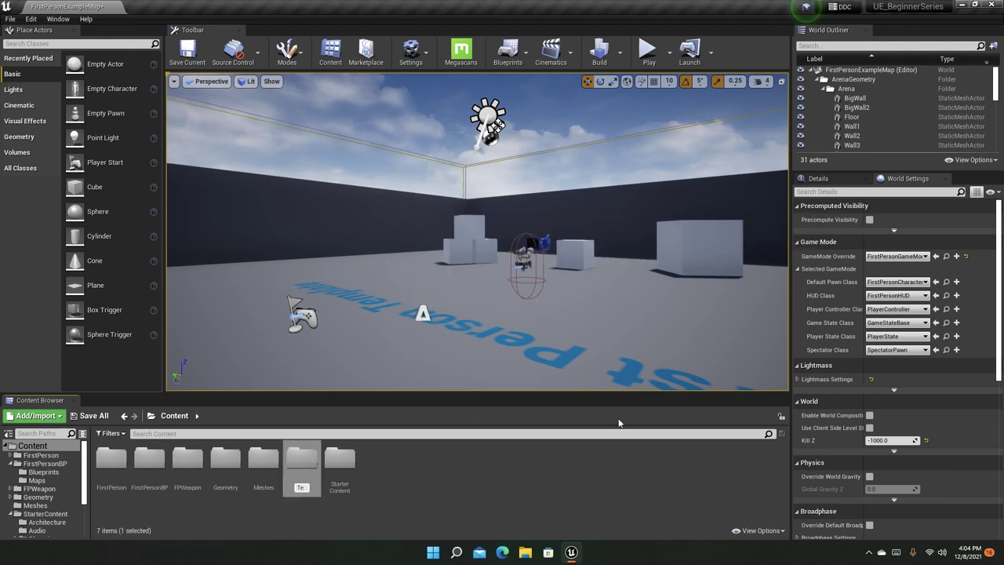
key("Return")
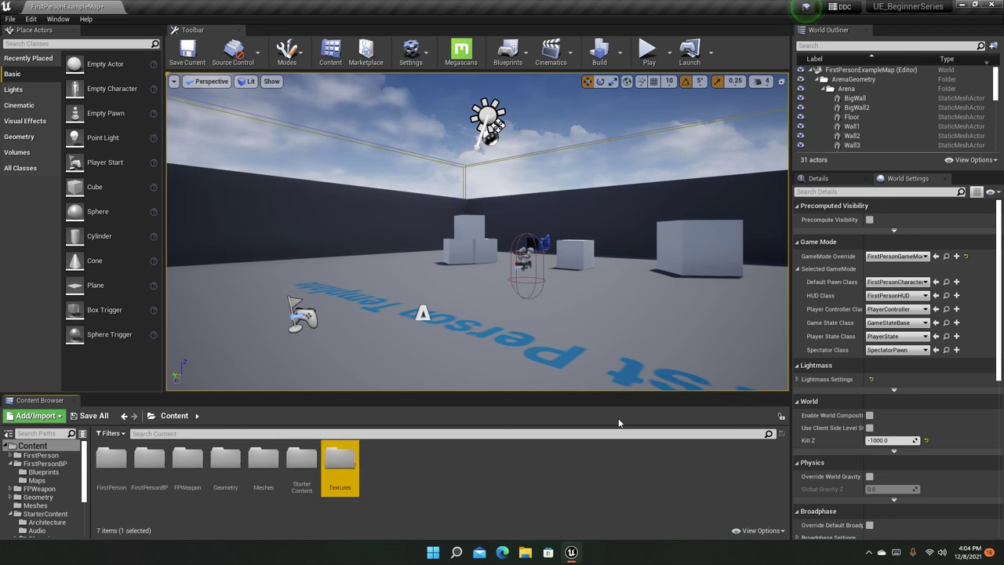
left_click(264, 463, "ctrl")
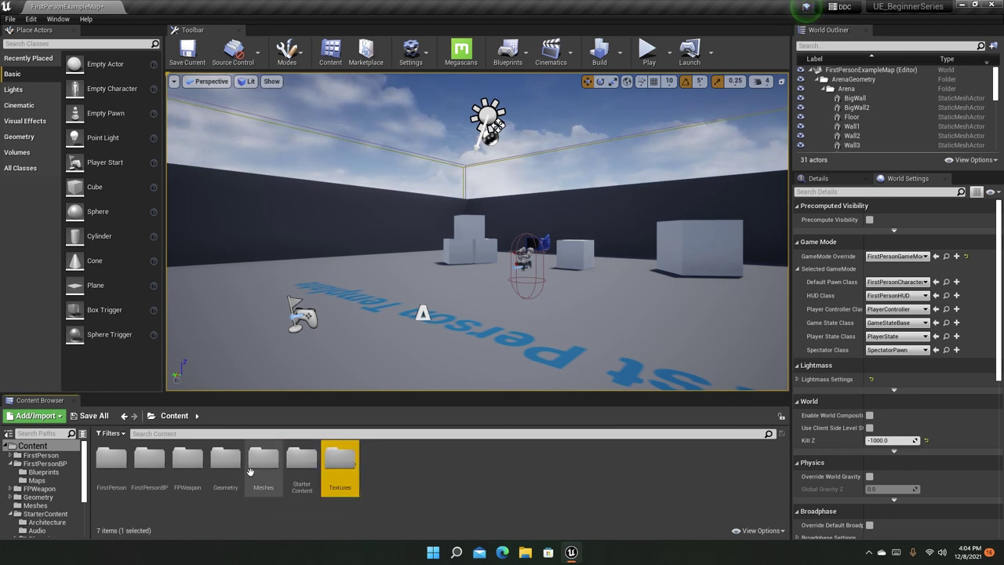
left_click(366, 482)
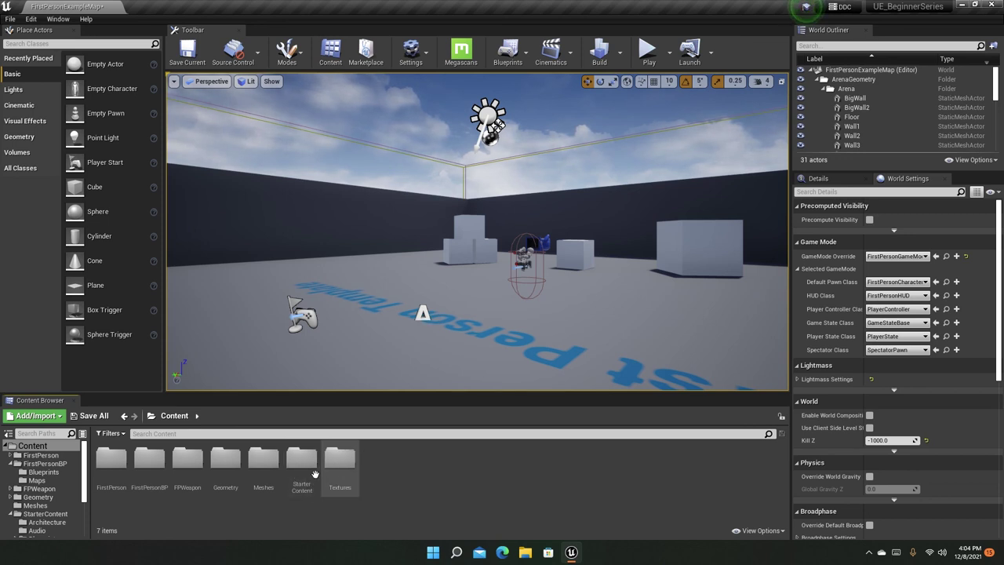
Step: Look inside the Textures folder and return to the Content root folder
double_click(340, 463)
right_click(208, 498)
left_click(176, 416)
left_click(179, 417)
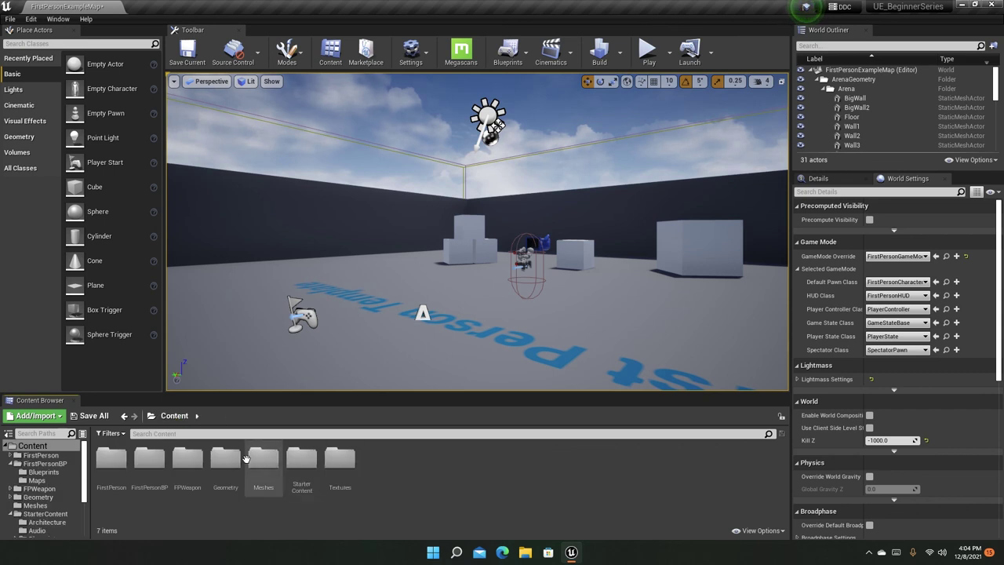